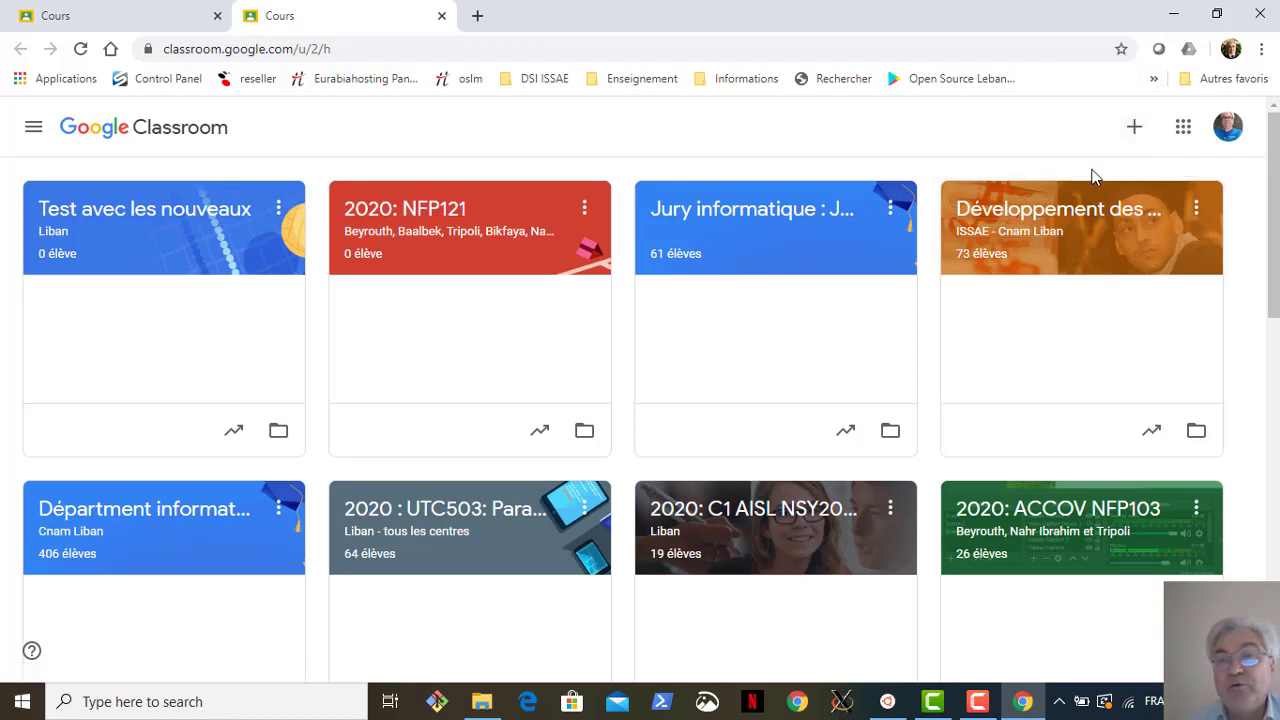
{"action": "left_click", "coordinate": [1136, 128]}
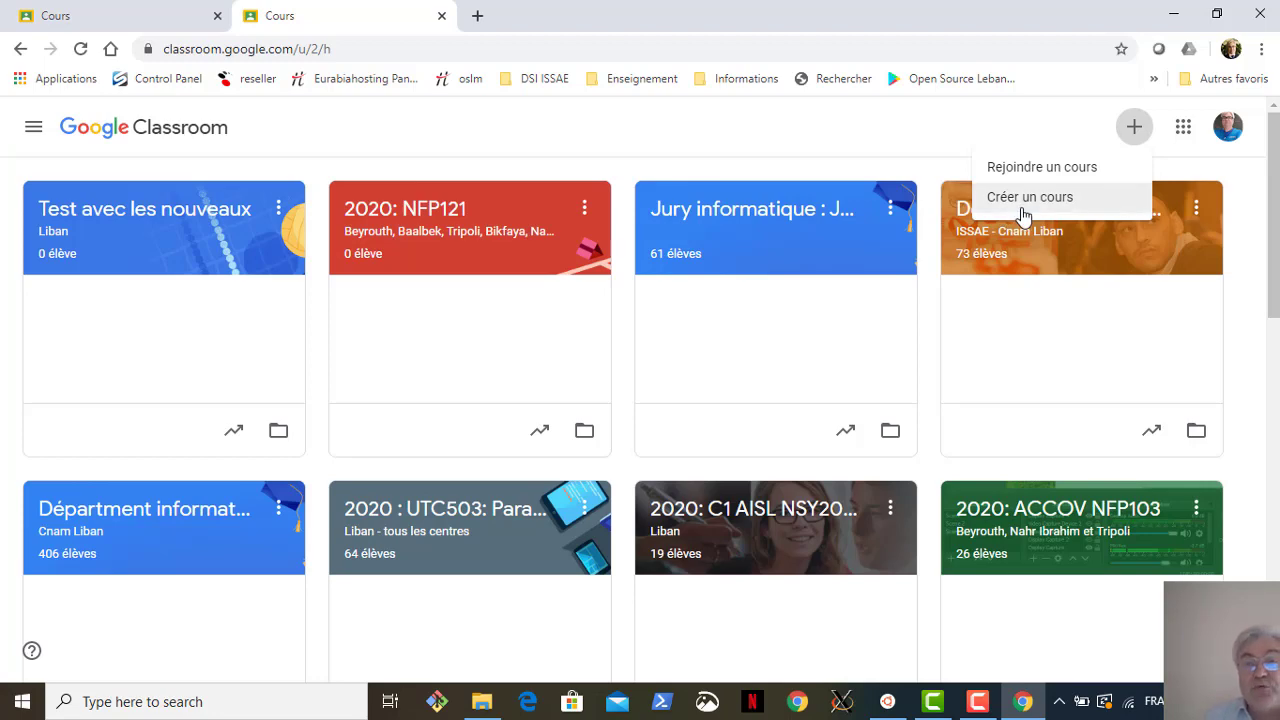
{"action": "left_click", "coordinate": [1024, 214]}
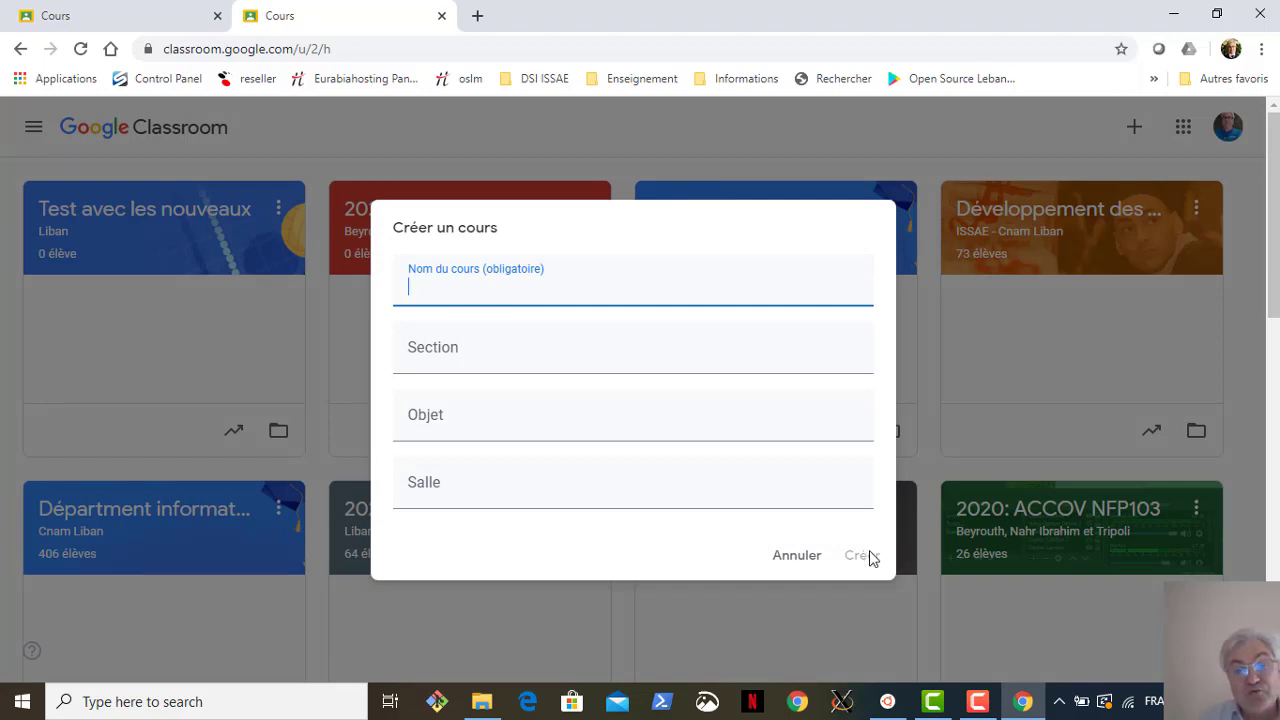
{"action": "left_click", "coordinate": [791, 562]}
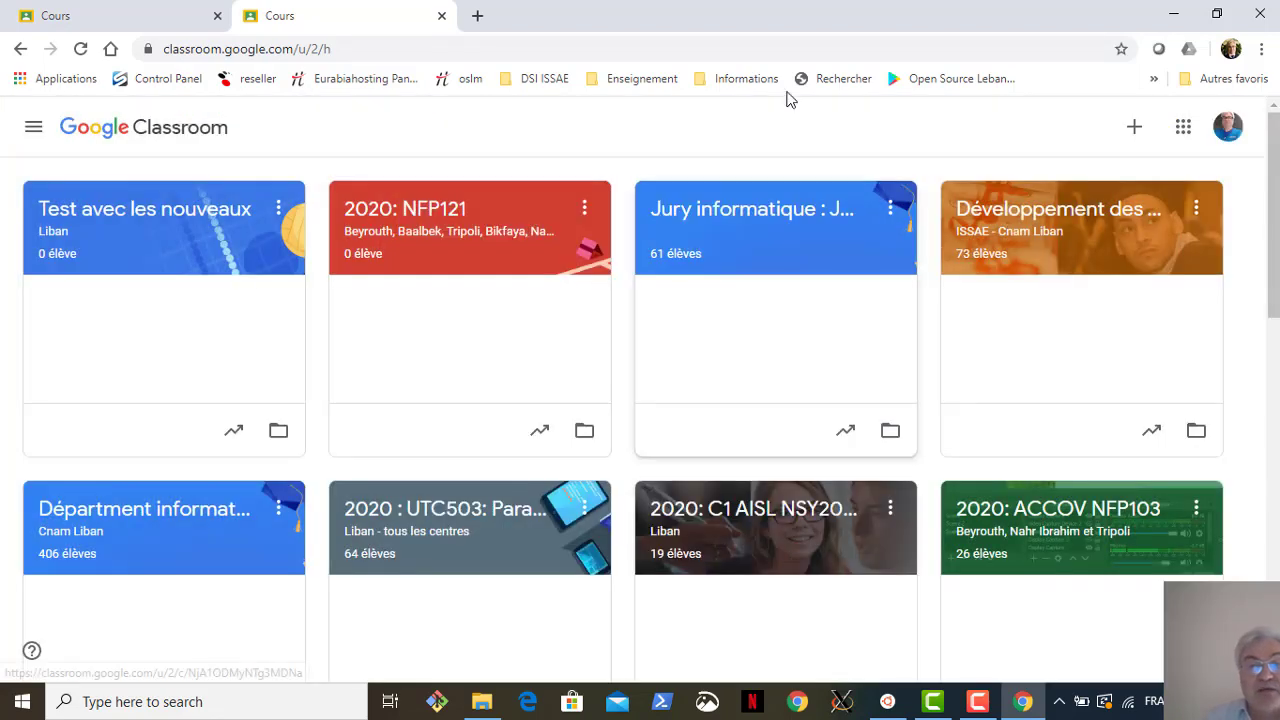
{"action": "left_click", "coordinate": [140, 222]}
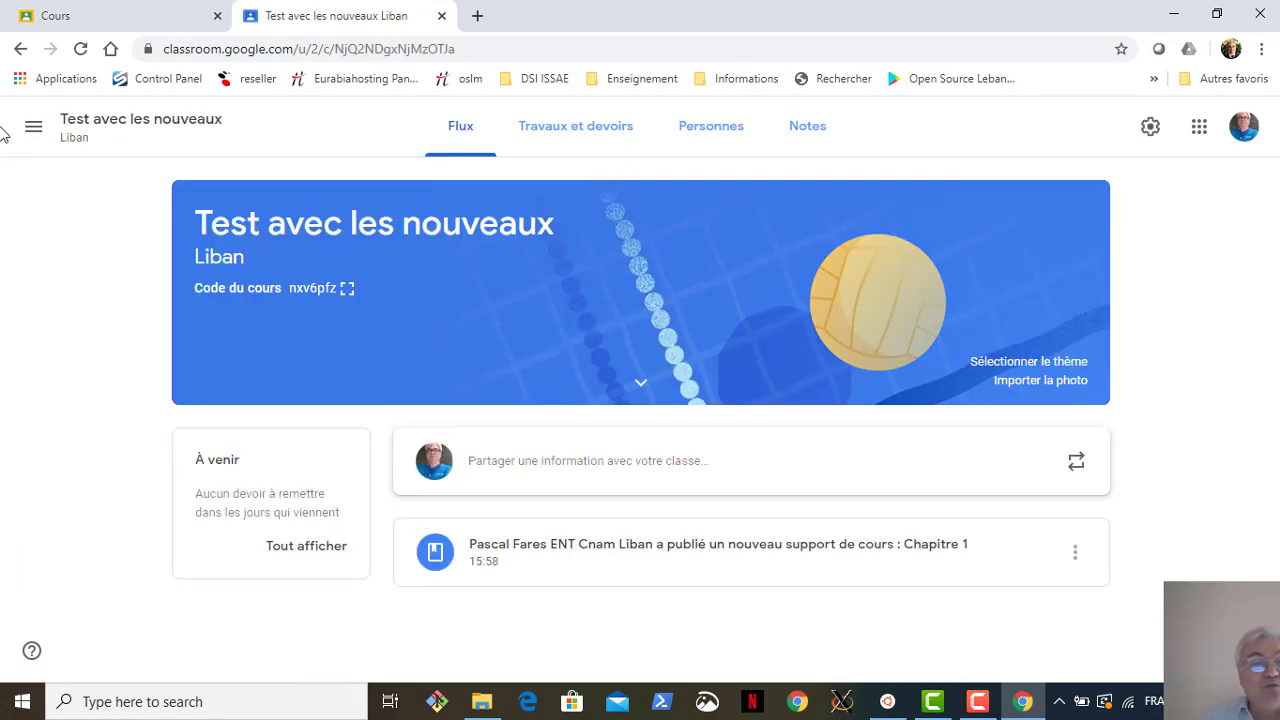
{"action": "left_click", "coordinate": [33, 126]}
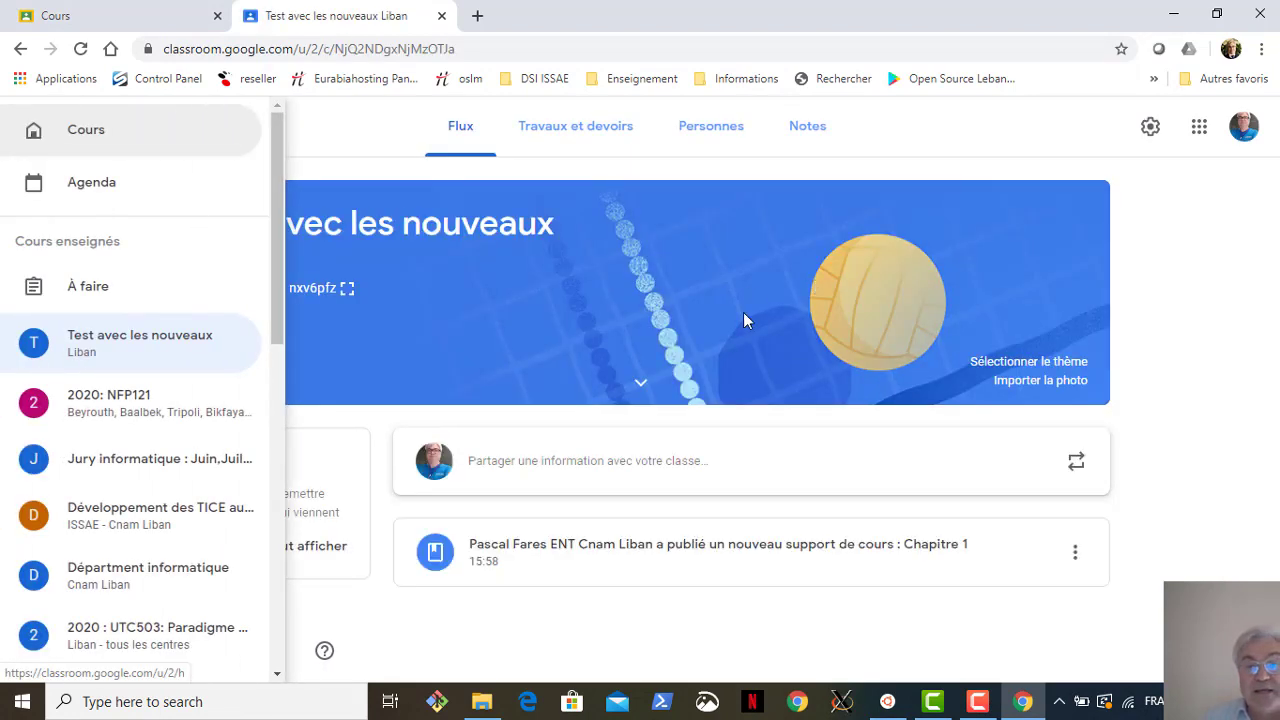
{"action": "left_click", "coordinate": [131, 137]}
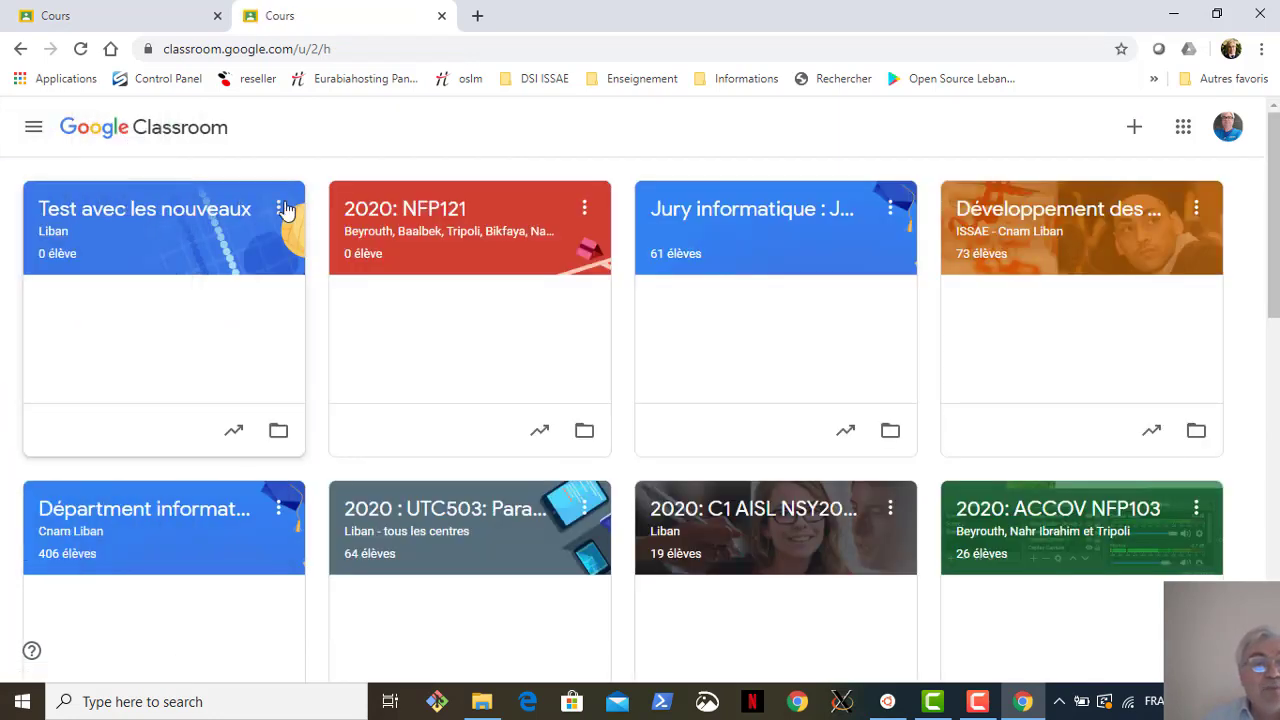
In the course "Test avec les nouveaux", start a new Documentation item under classwork with the title "chapitre2".
{"action": "left_click", "coordinate": [177, 209]}
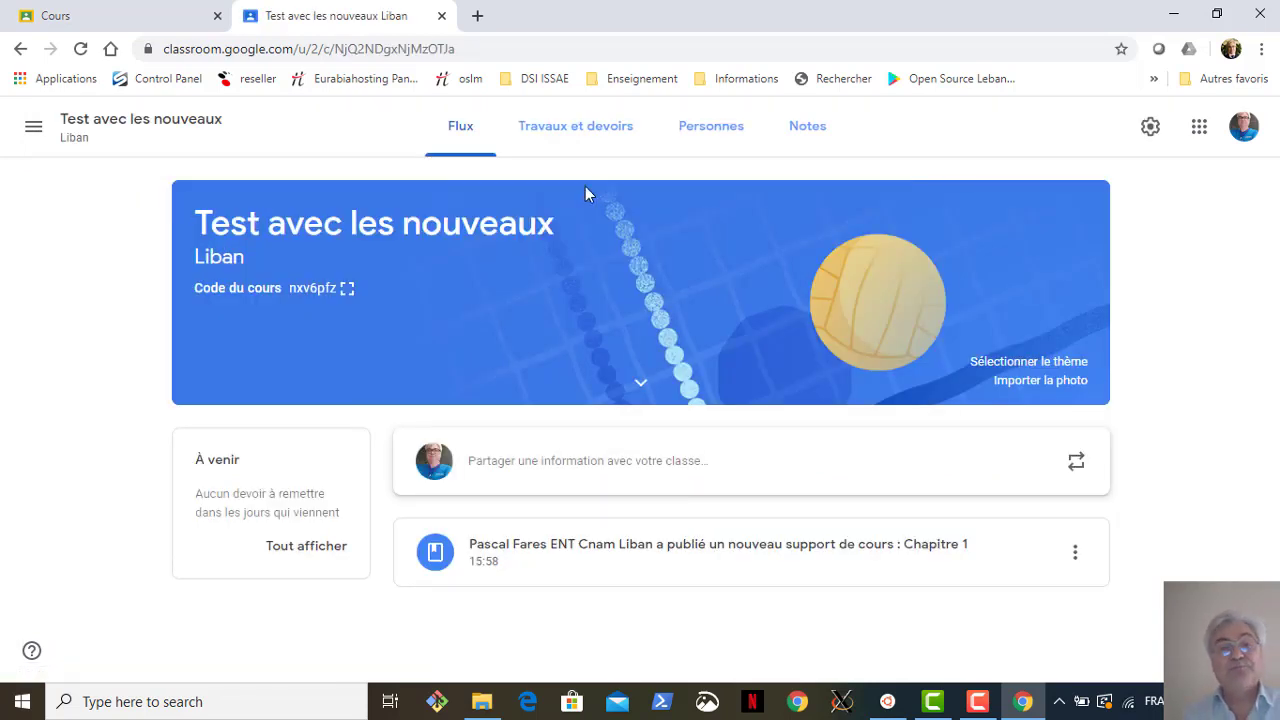
{"action": "left_click", "coordinate": [586, 128]}
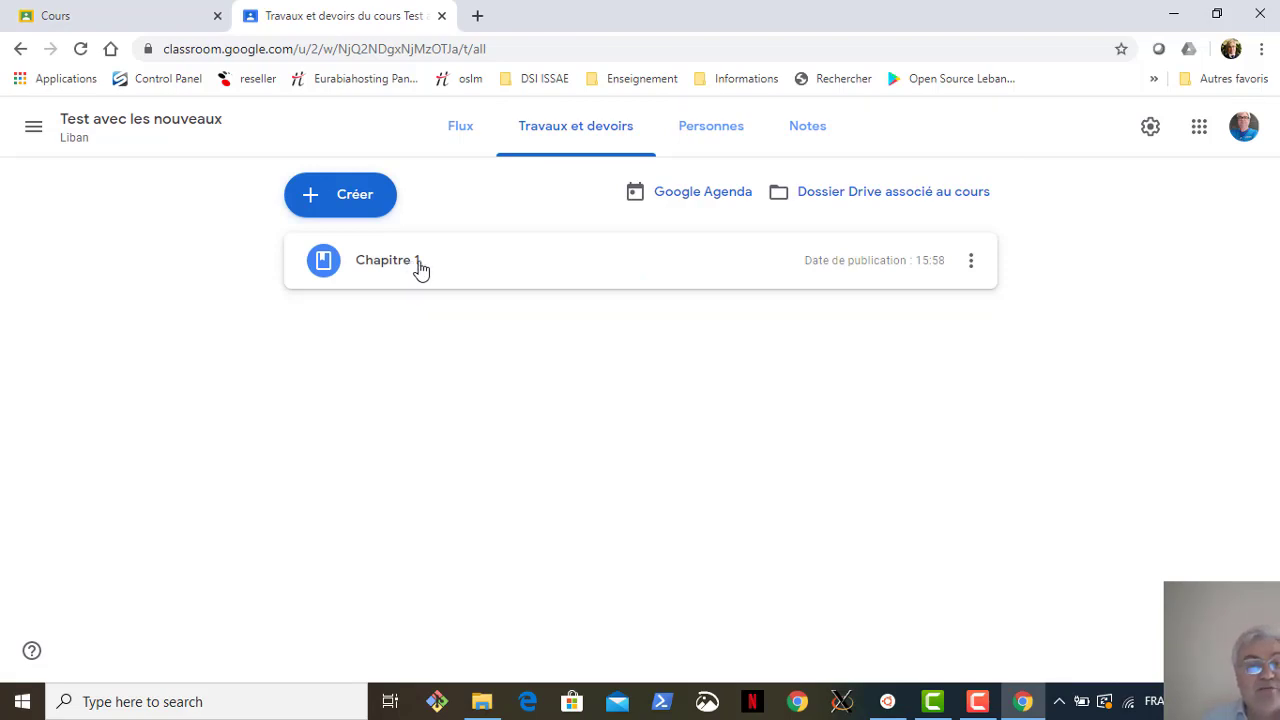
{"action": "left_click", "coordinate": [348, 204]}
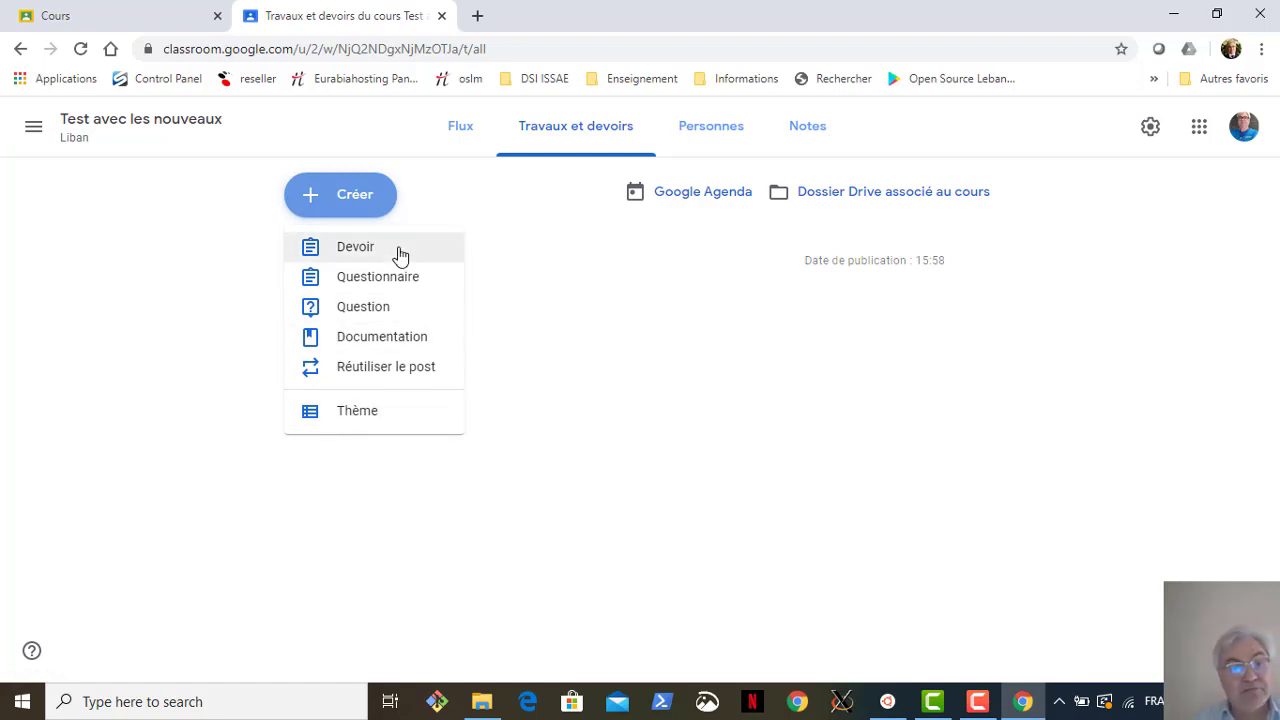
{"action": "left_click", "coordinate": [377, 337]}
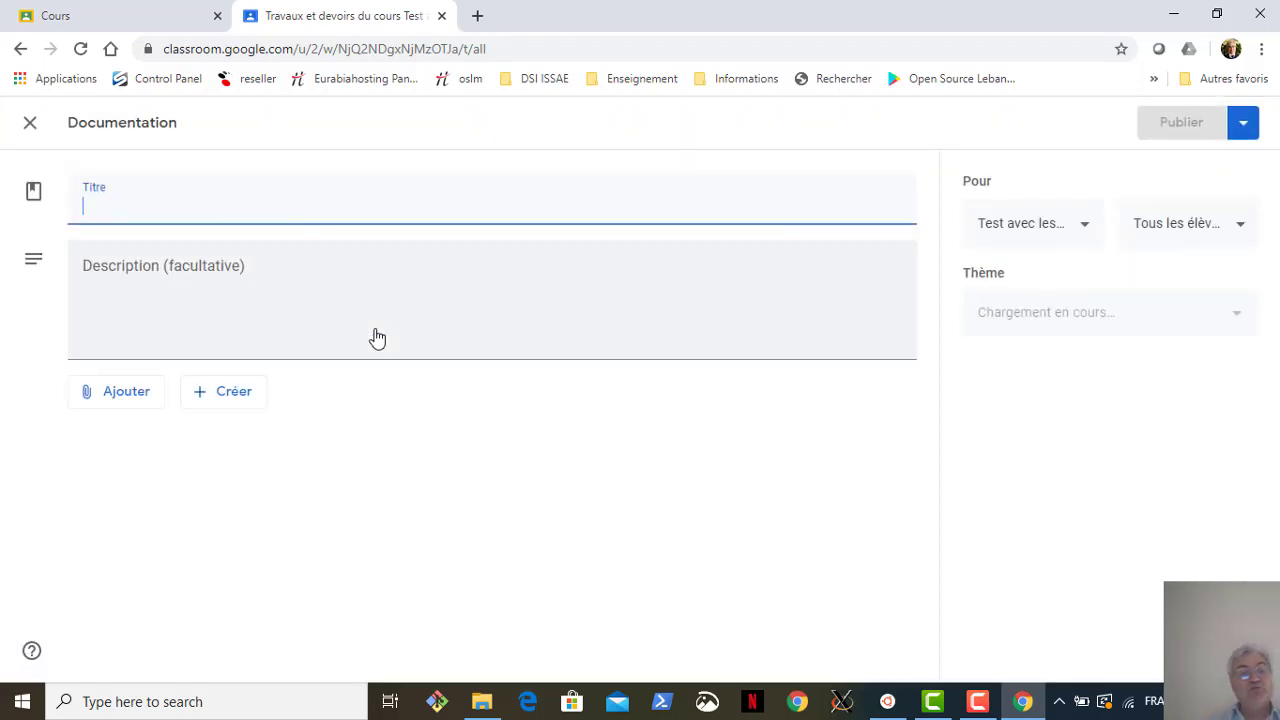
{"action": "type", "text": "chapitre2"}
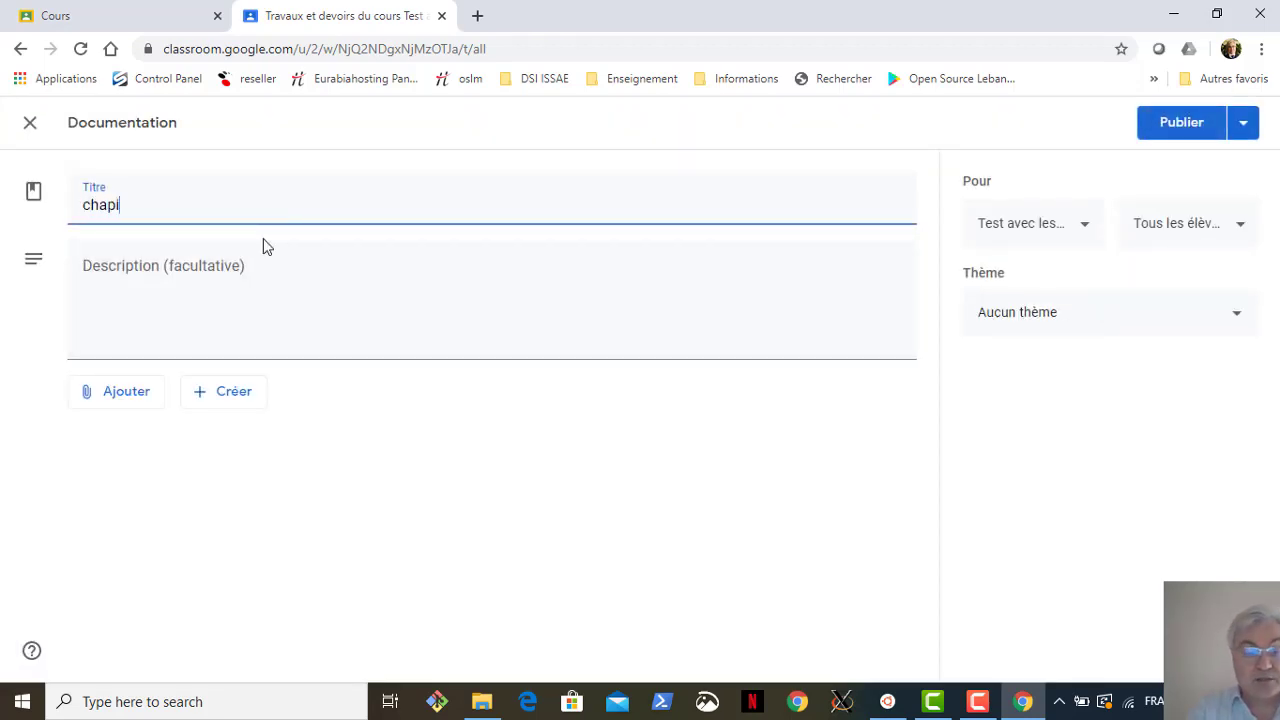
{"action": "left_click", "coordinate": [171, 292]}
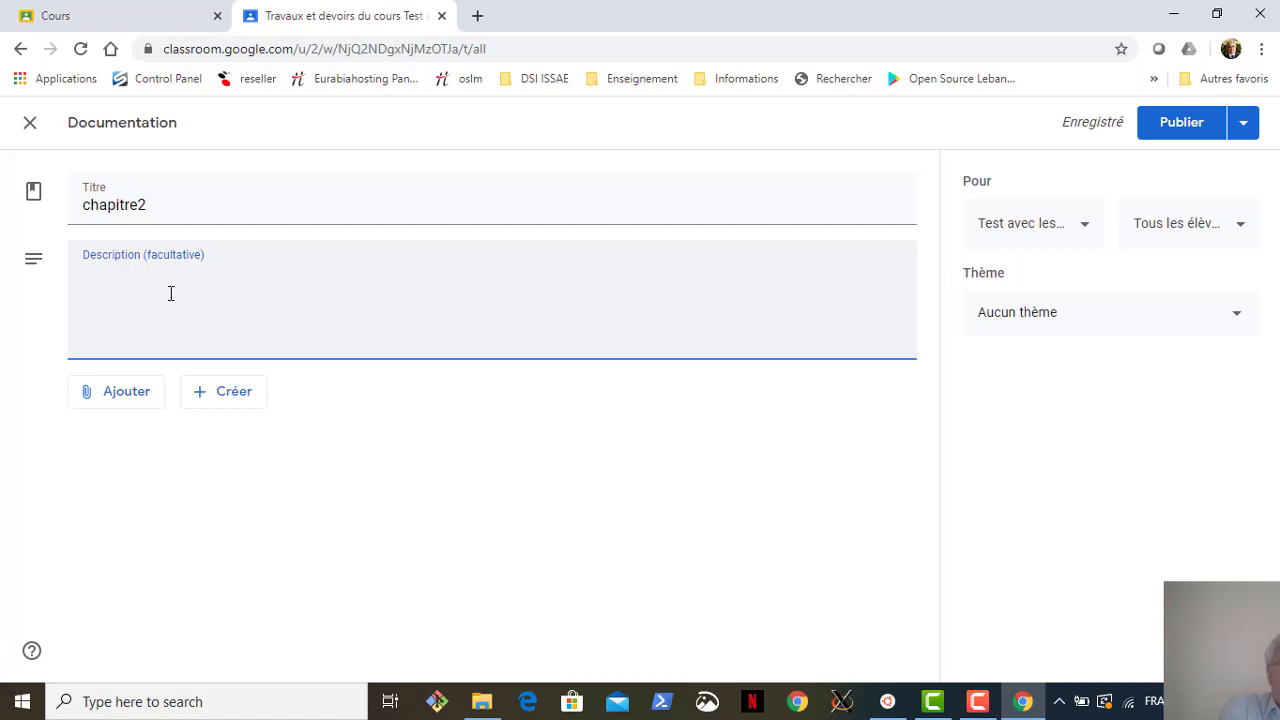
{"action": "left_click", "coordinate": [113, 401]}
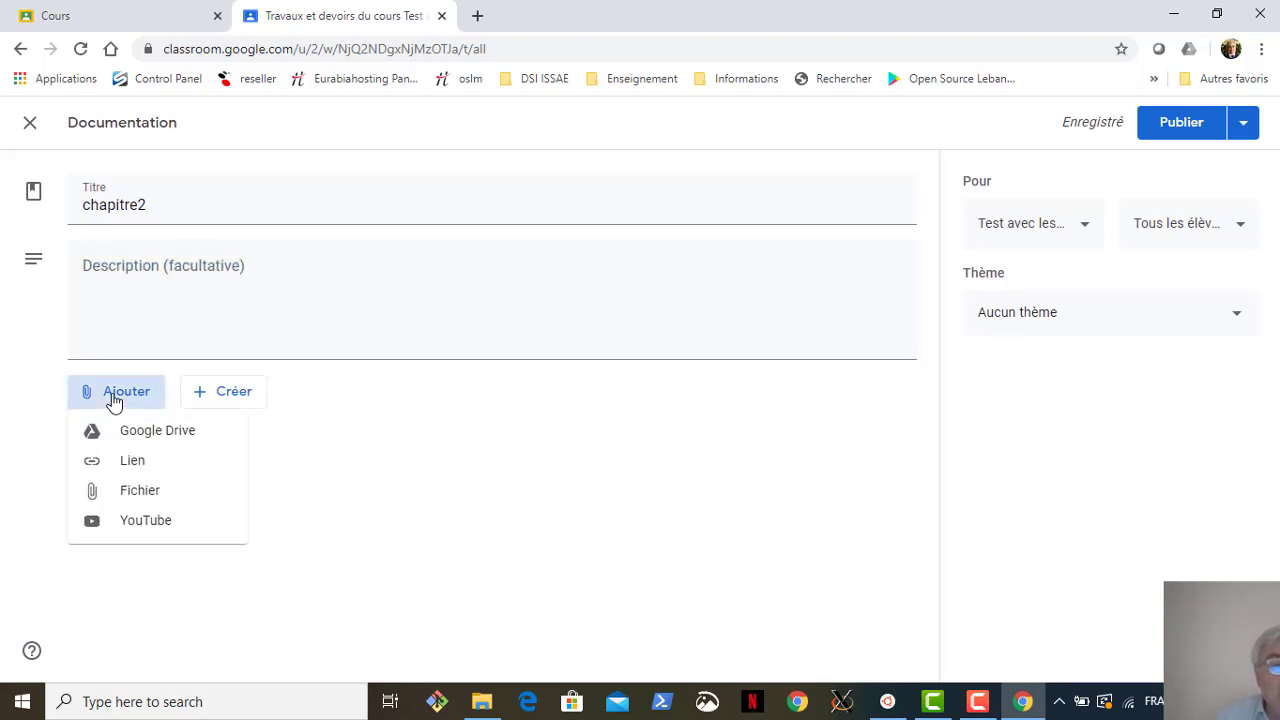
{"action": "left_click", "coordinate": [146, 500]}
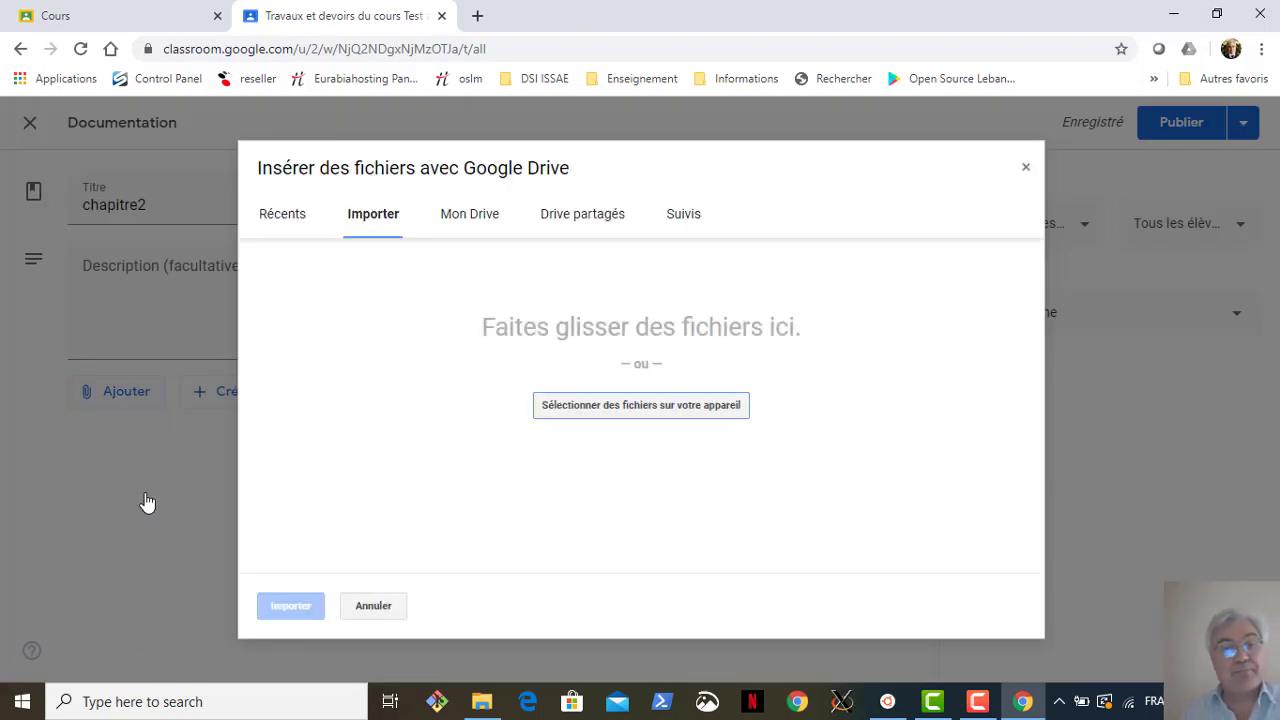
{"action": "left_click", "coordinate": [641, 406]}
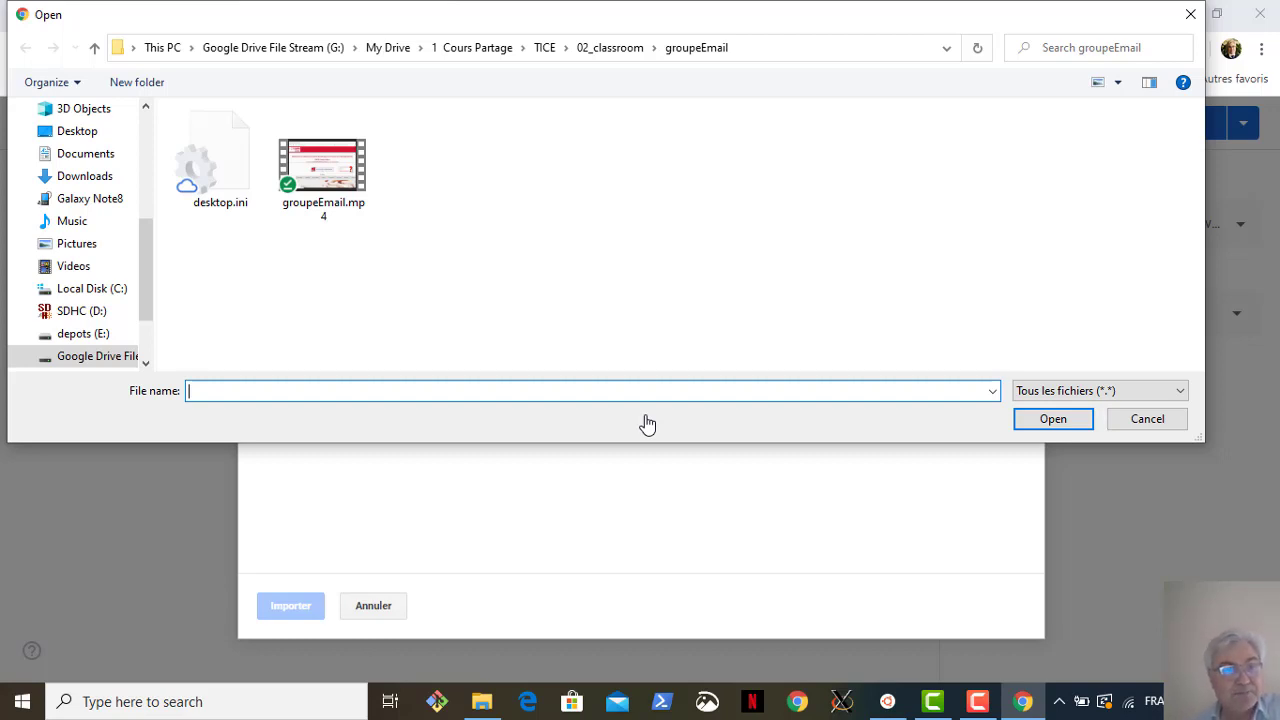
{"action": "left_click", "coordinate": [103, 319]}
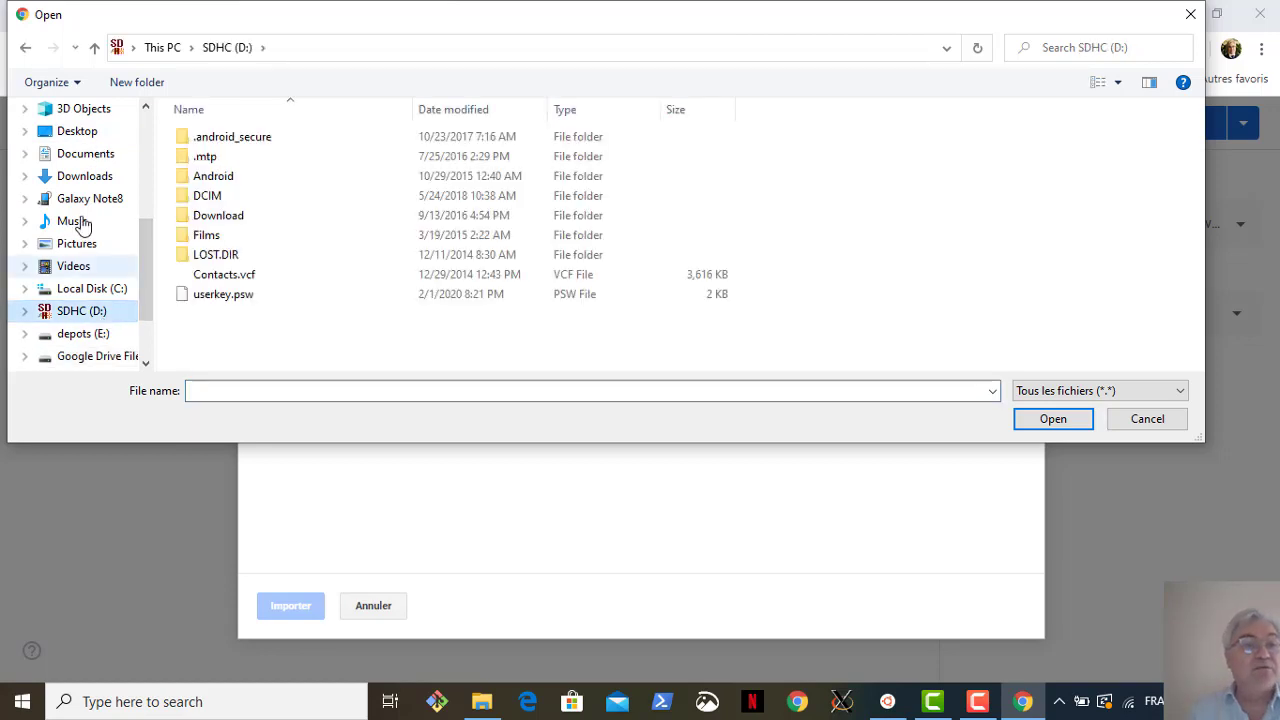
{"action": "left_click", "coordinate": [70, 110]}
{"action": "left_click", "coordinate": [70, 158]}
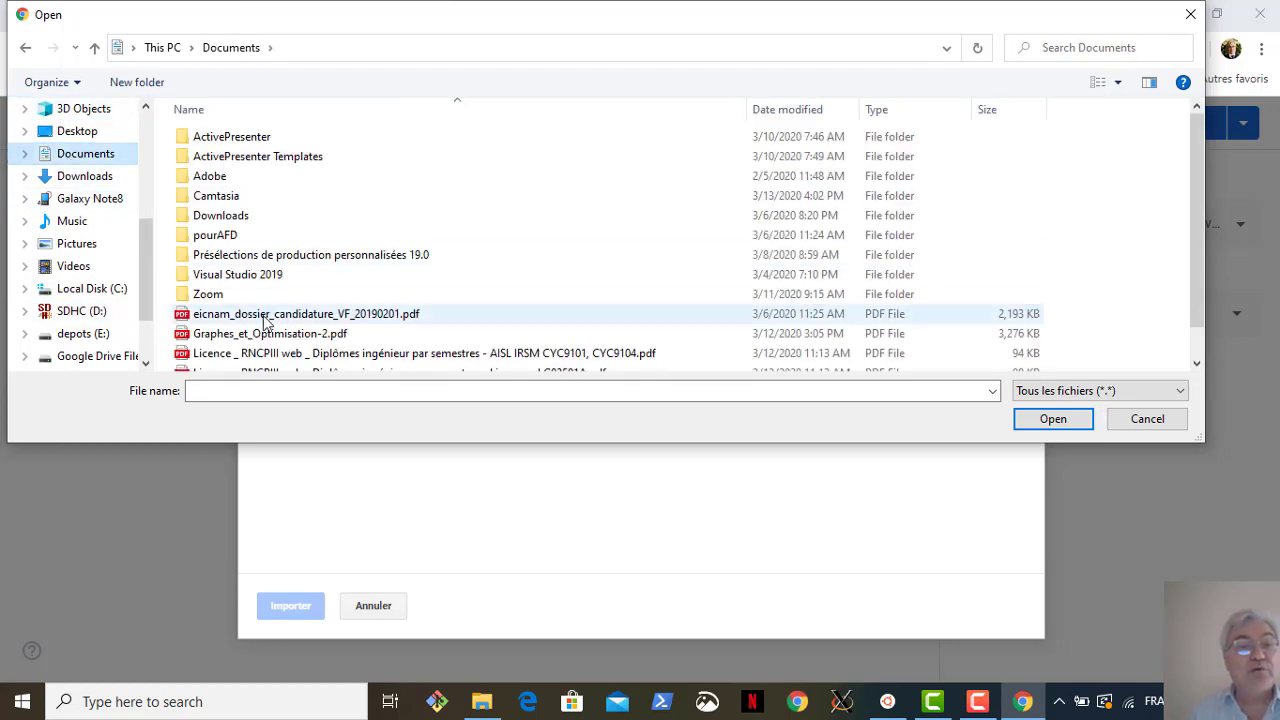
{"action": "scroll", "coordinate": [328, 294], "scroll_direction": "down", "scroll_amount": 1}
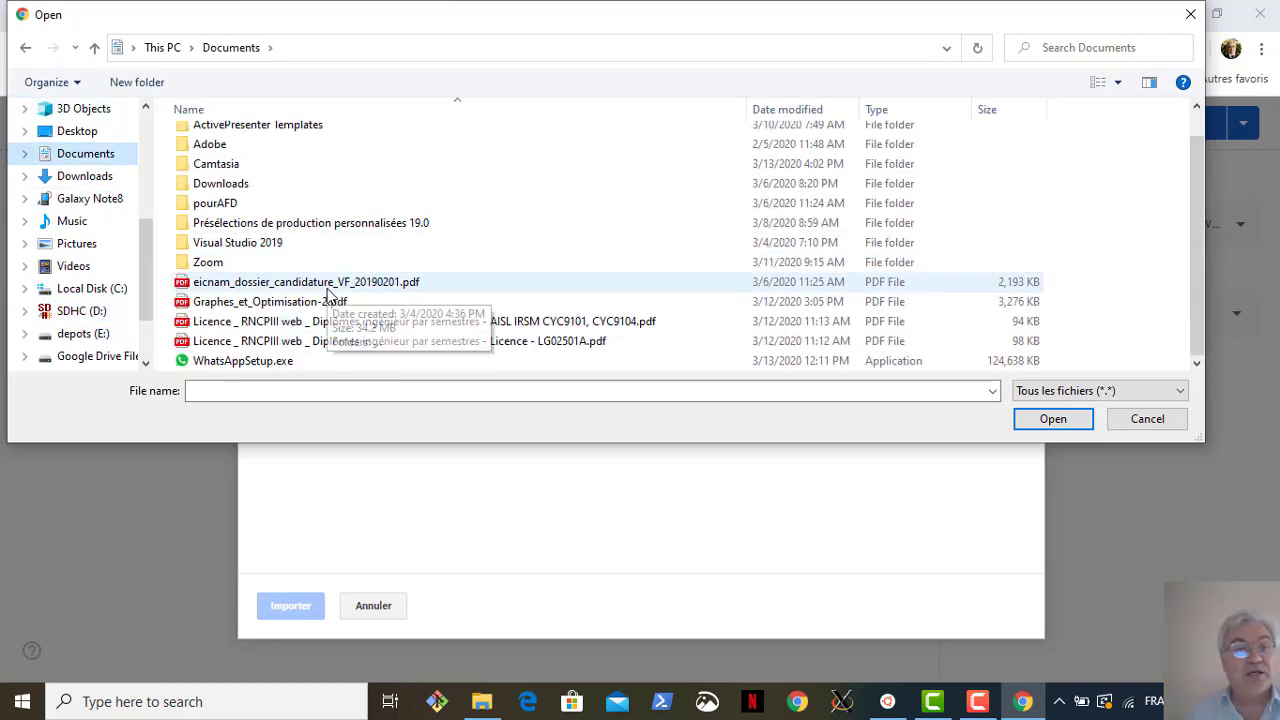
{"action": "left_click", "coordinate": [1190, 14]}
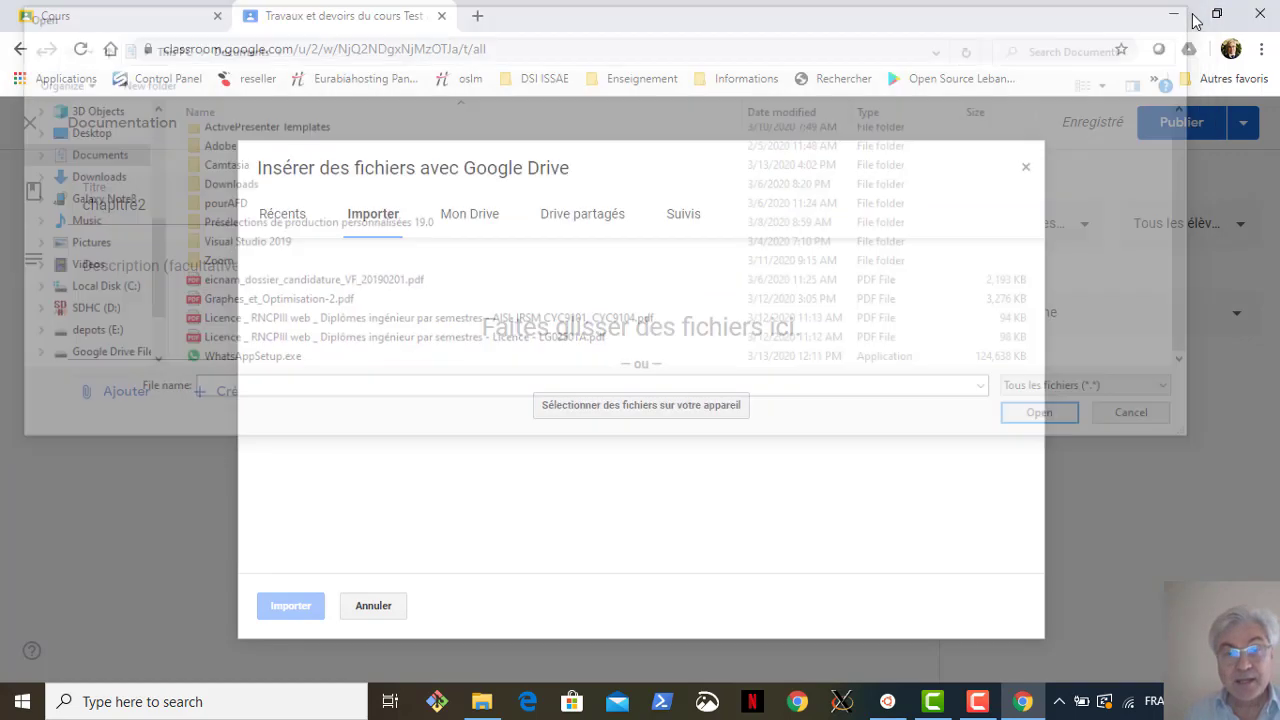
{"action": "left_click", "coordinate": [368, 606]}
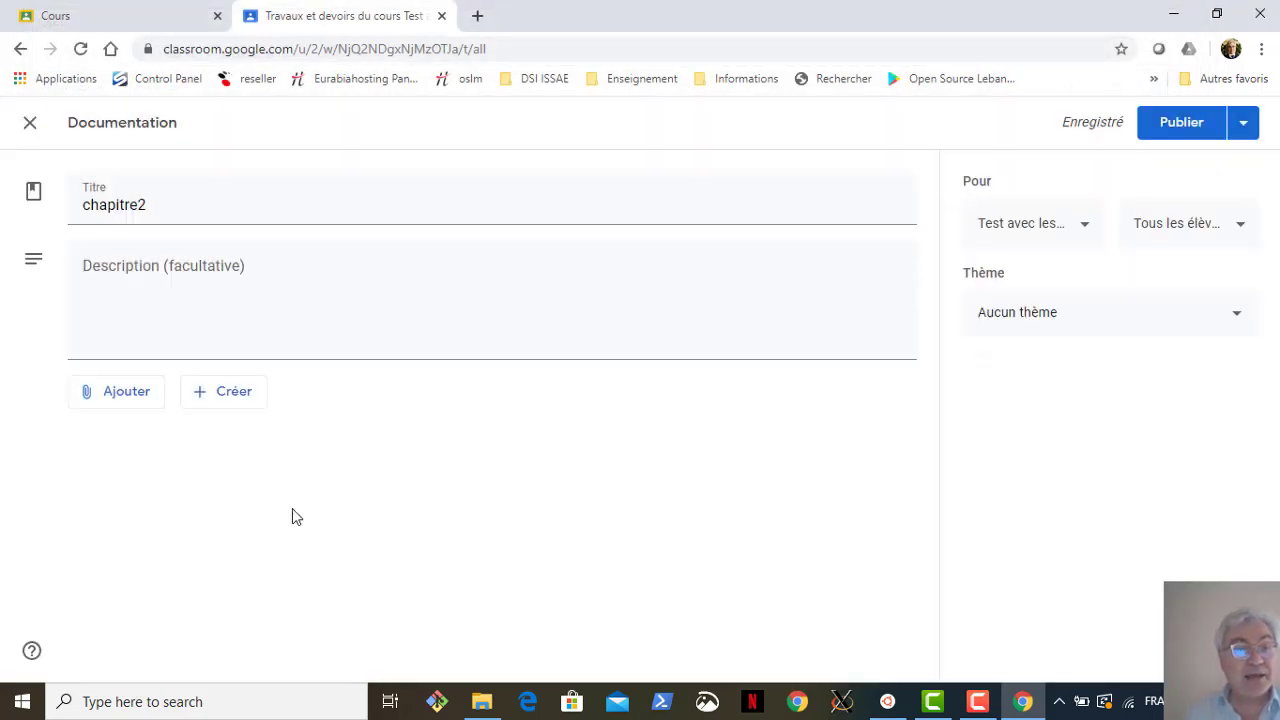
Attach the "00 Environnement pour UTC503 Cnam Liban" slides from the My Drive folder 1: Cours Partage > UTC503 > Mon cours.
{"action": "left_click", "coordinate": [107, 406]}
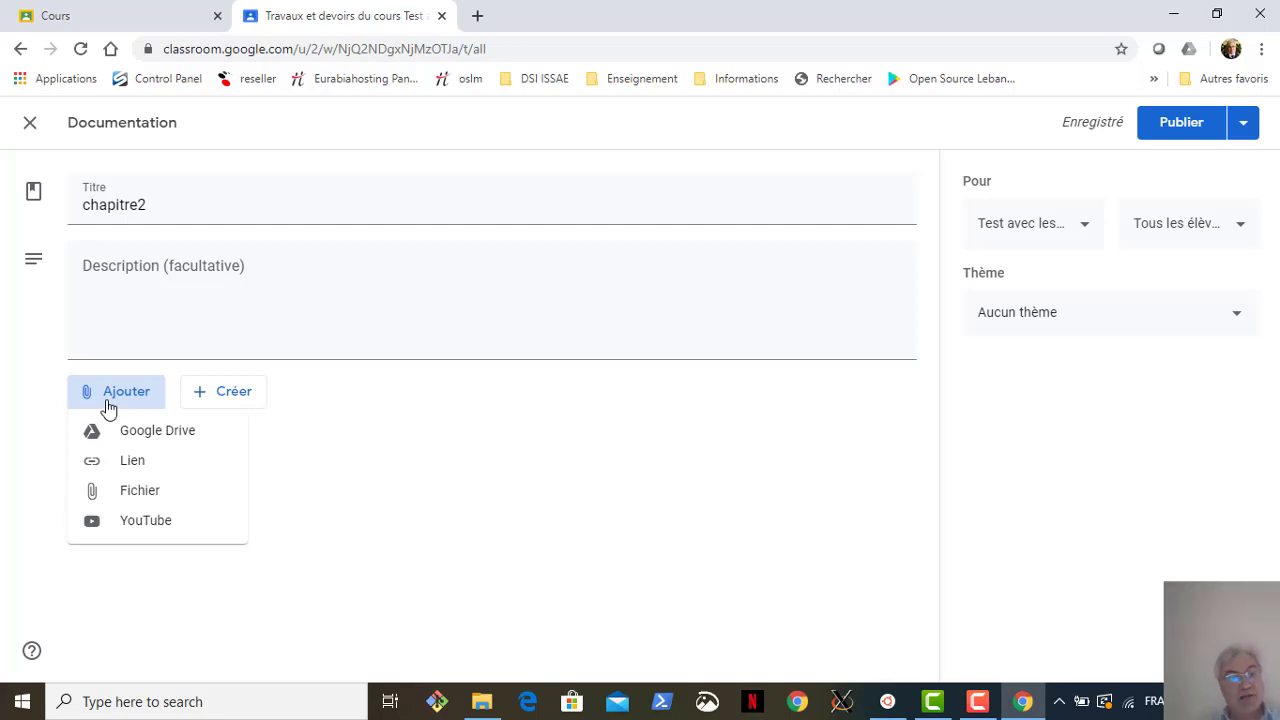
{"action": "left_click", "coordinate": [163, 446]}
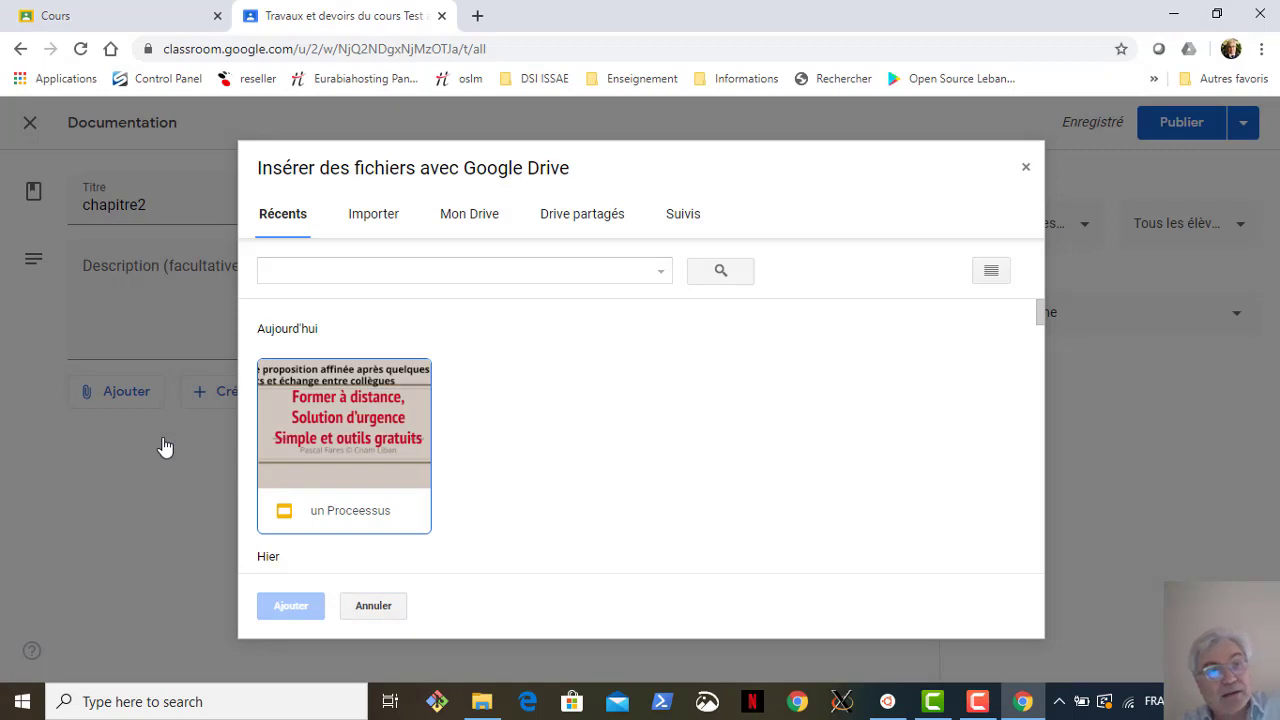
{"action": "left_click", "coordinate": [489, 218]}
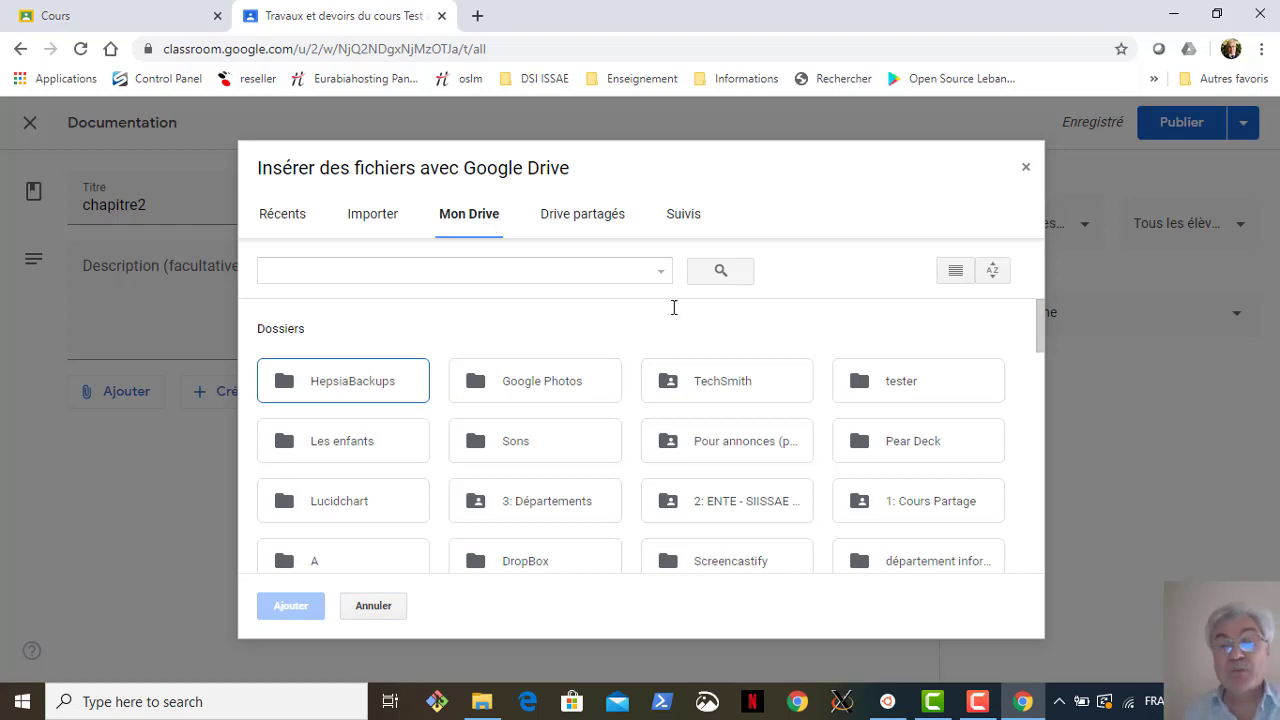
{"action": "double_click", "coordinate": [905, 515]}
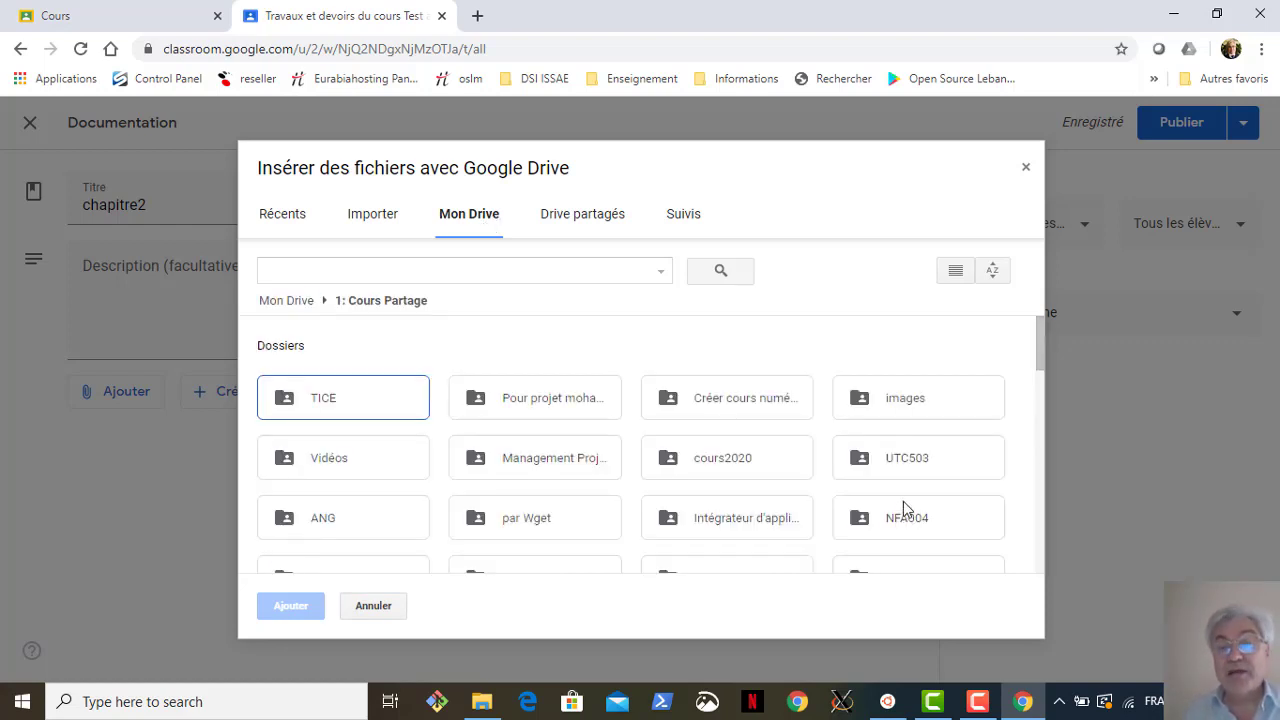
{"action": "double_click", "coordinate": [900, 465]}
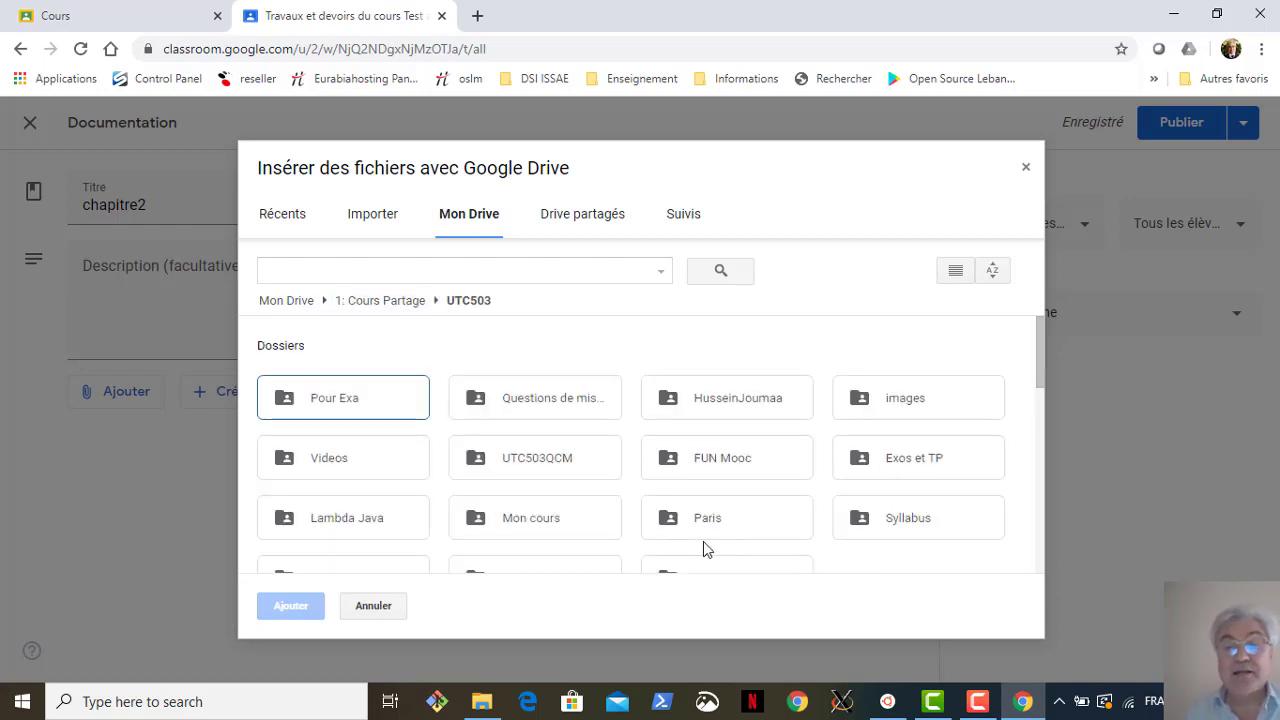
{"action": "scroll", "coordinate": [751, 526], "scroll_direction": "down", "scroll_amount": 2}
{"action": "scroll", "coordinate": [751, 527], "scroll_direction": "up", "scroll_amount": 2}
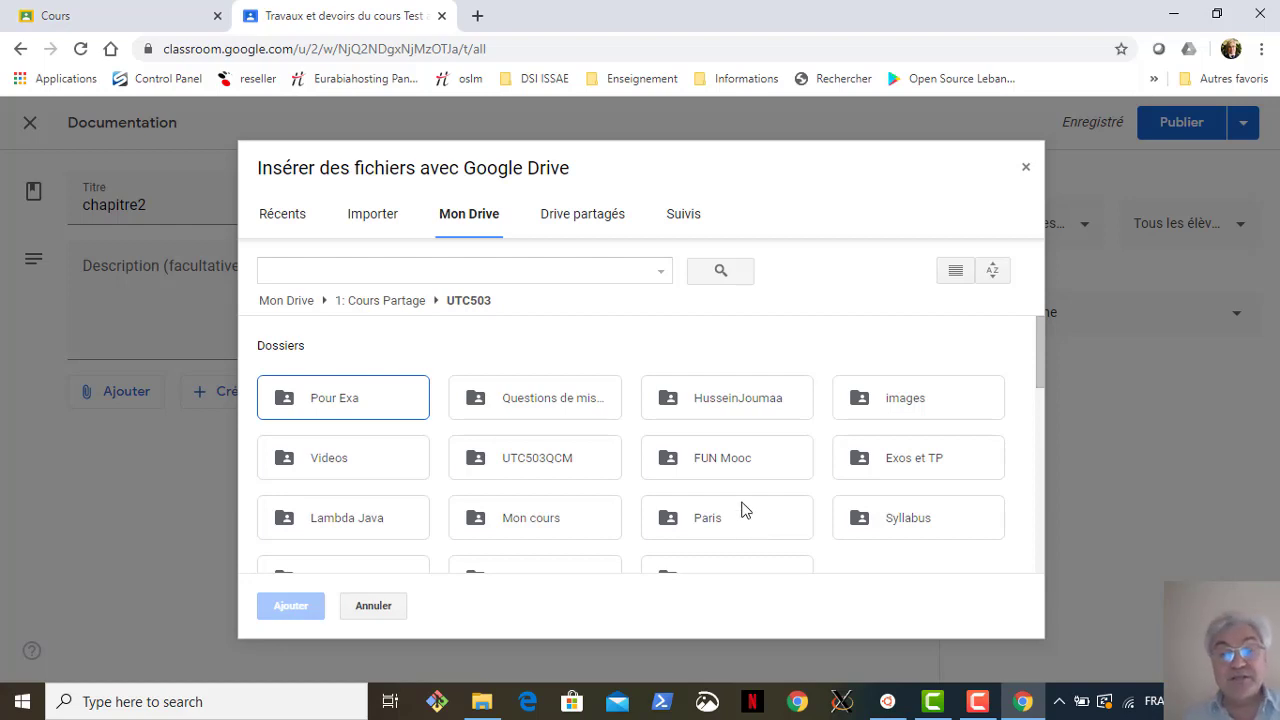
{"action": "double_click", "coordinate": [531, 518]}
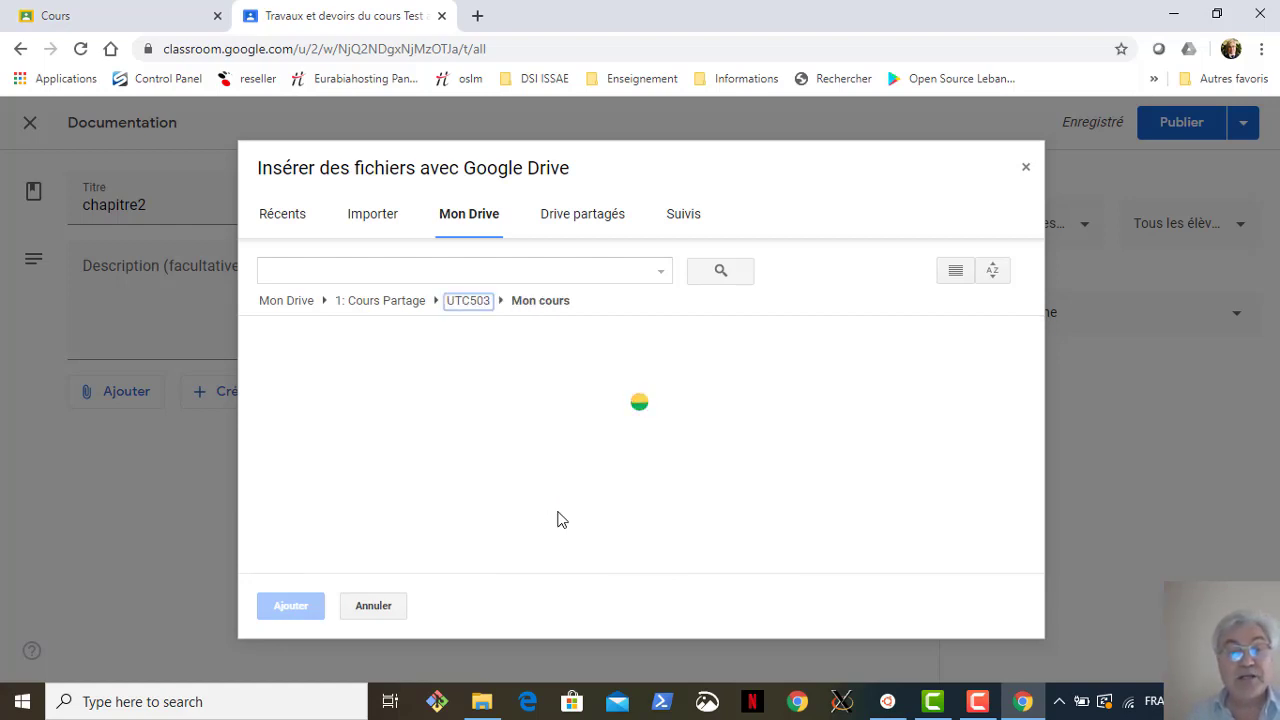
{"action": "scroll", "coordinate": [558, 518], "scroll_direction": "down", "scroll_amount": 3}
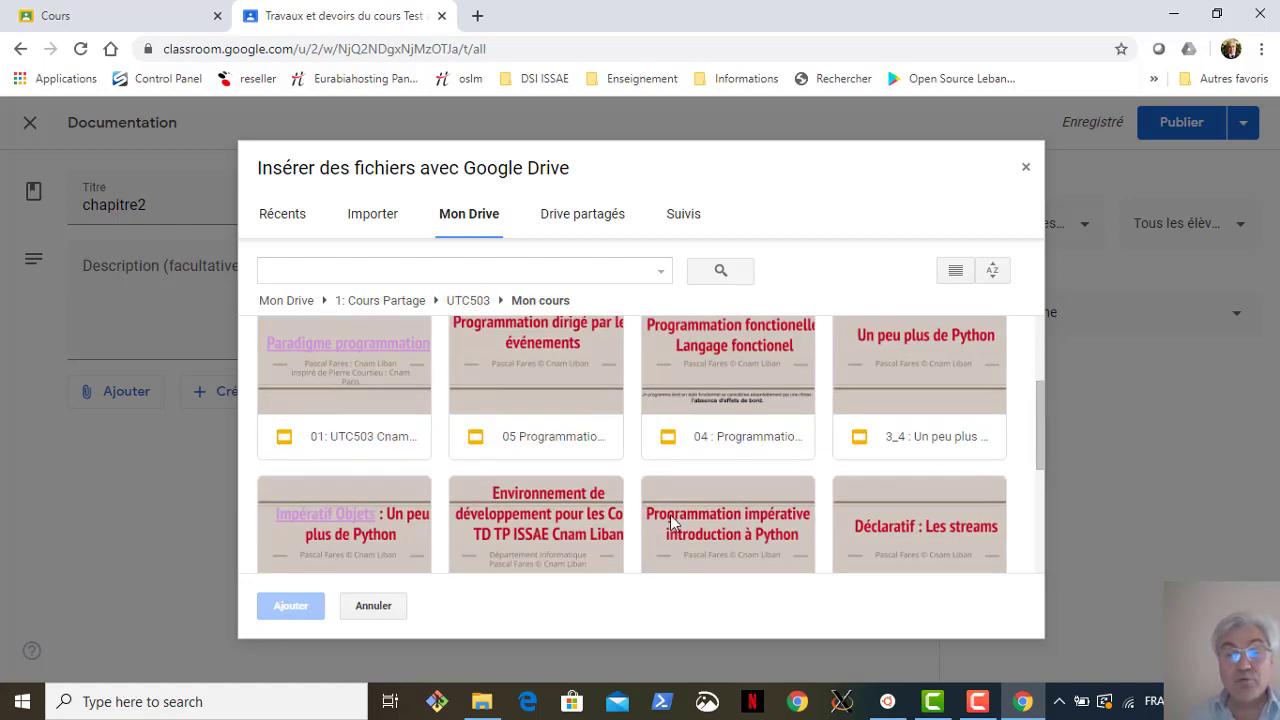
{"action": "left_click", "coordinate": [556, 540]}
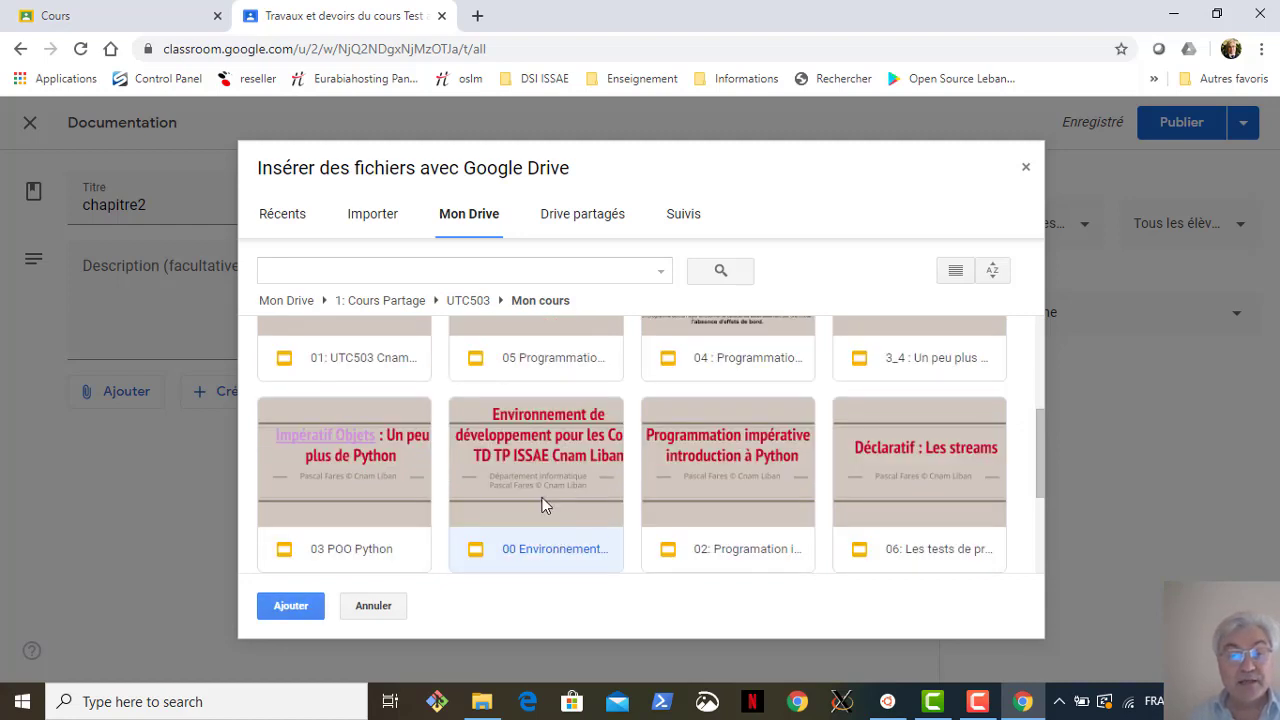
{"action": "left_click", "coordinate": [293, 612]}
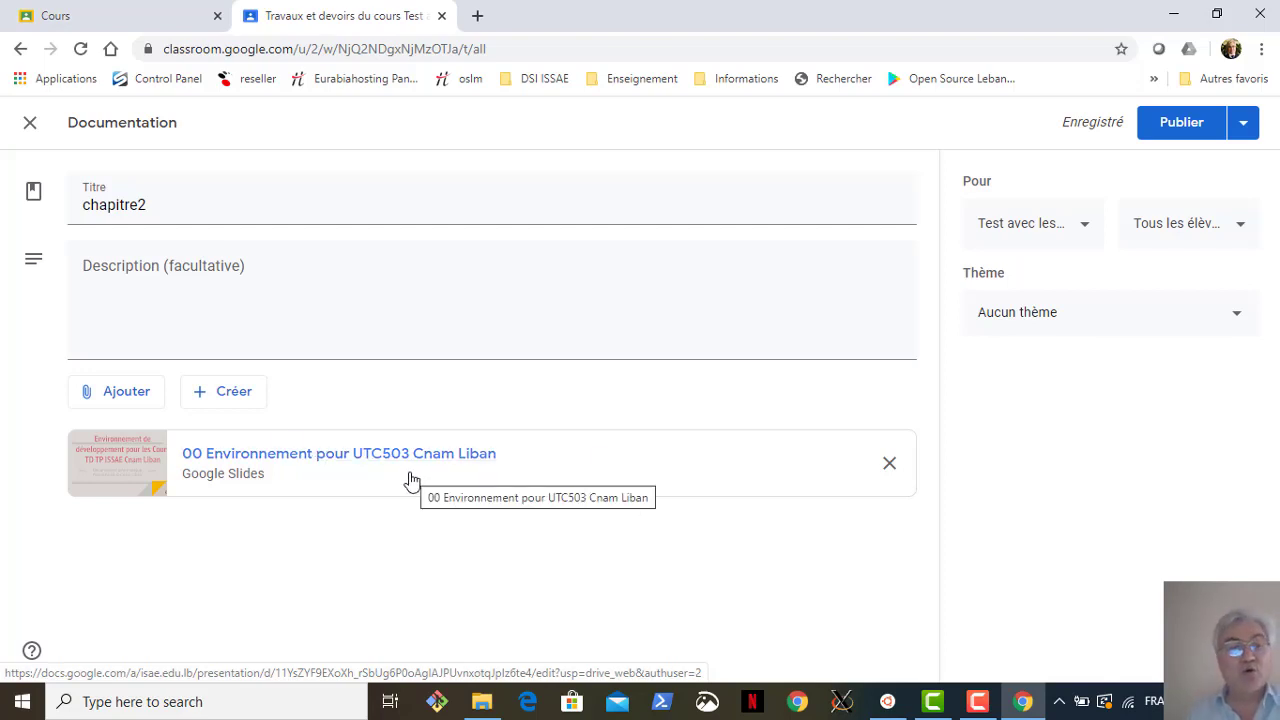
{"action": "left_click", "coordinate": [128, 393]}
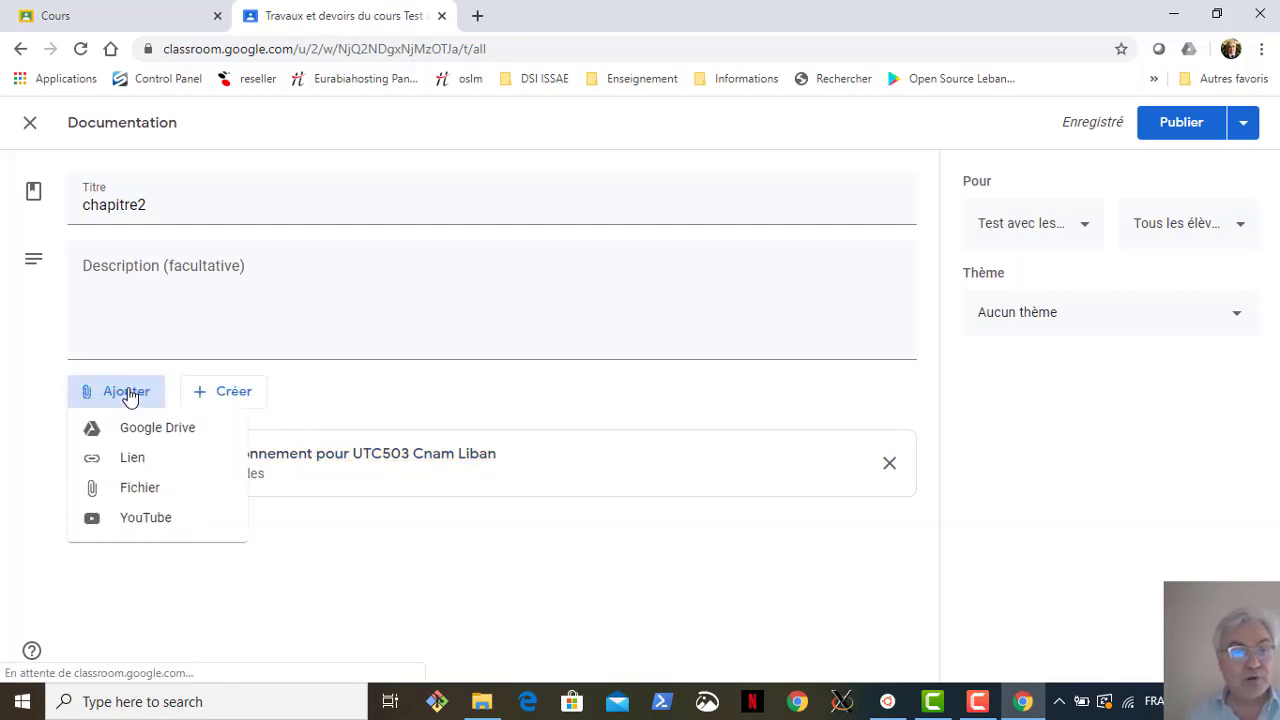
{"action": "left_click", "coordinate": [250, 645]}
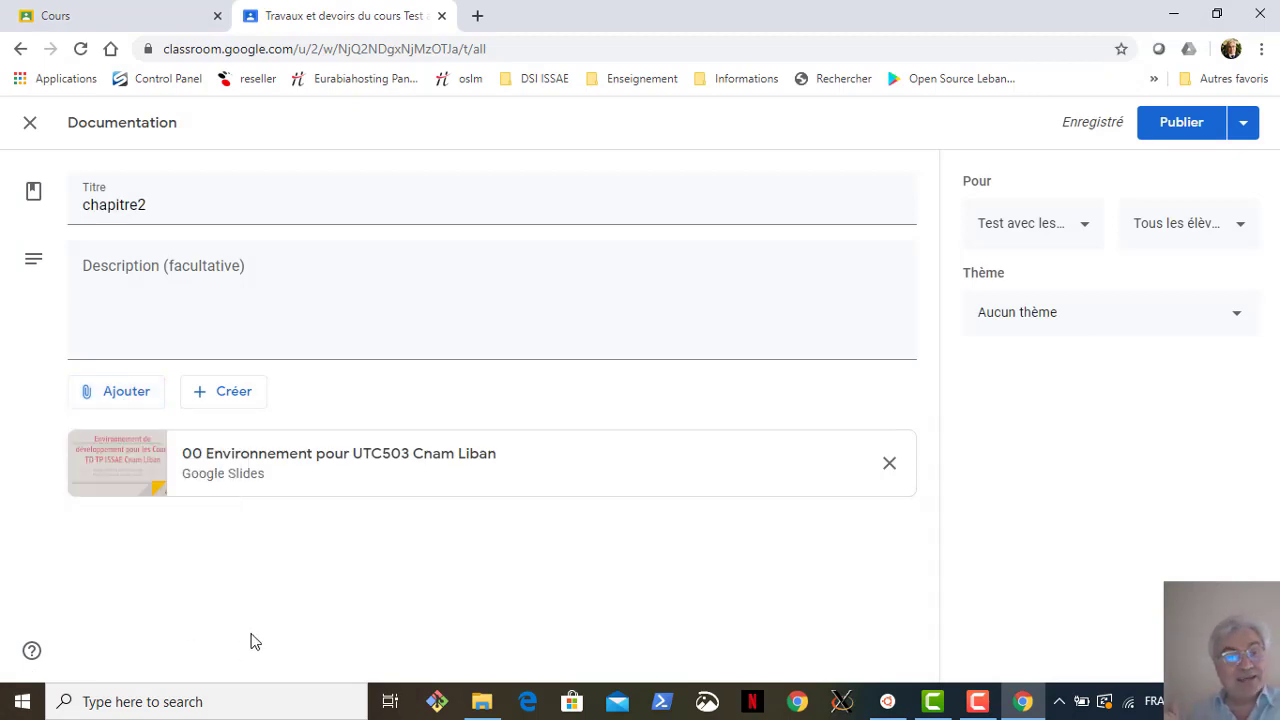
Create a blank Google Docs document as an attachment to the chapitre2 material and return to the Documentation form.
{"action": "left_click", "coordinate": [227, 391]}
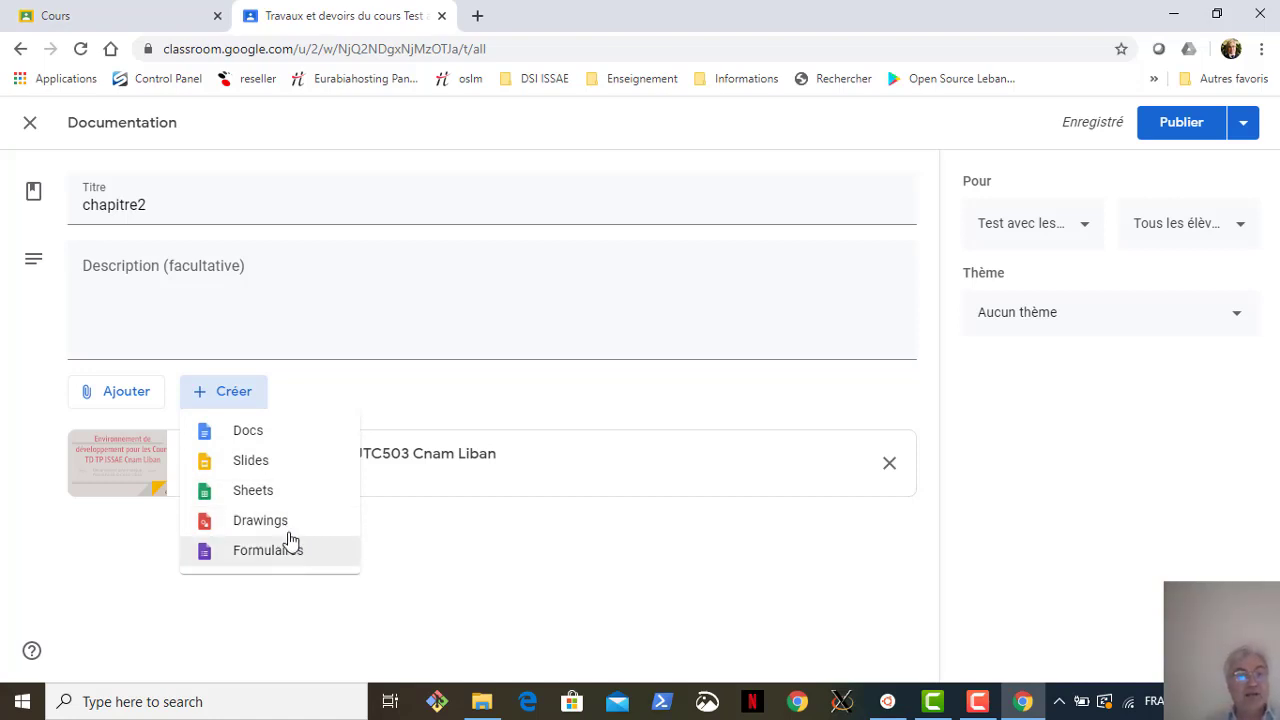
{"action": "left_click", "coordinate": [282, 450]}
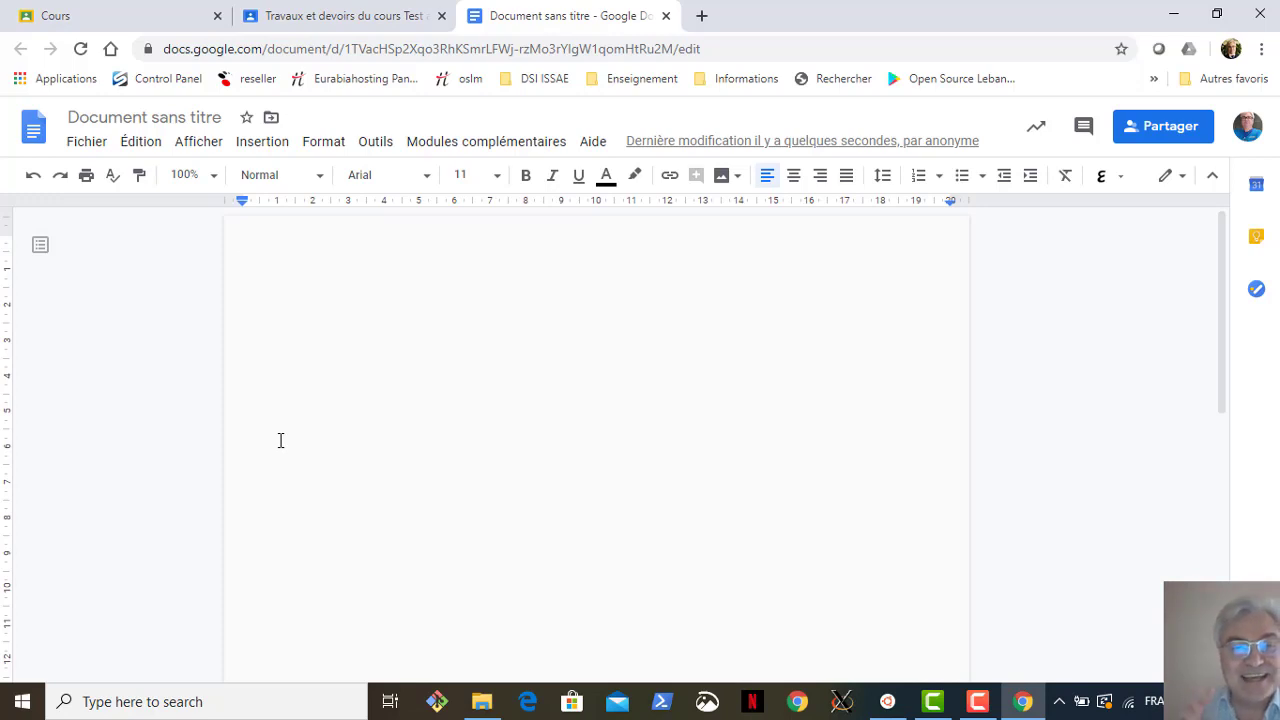
{"action": "left_click", "coordinate": [387, 21]}
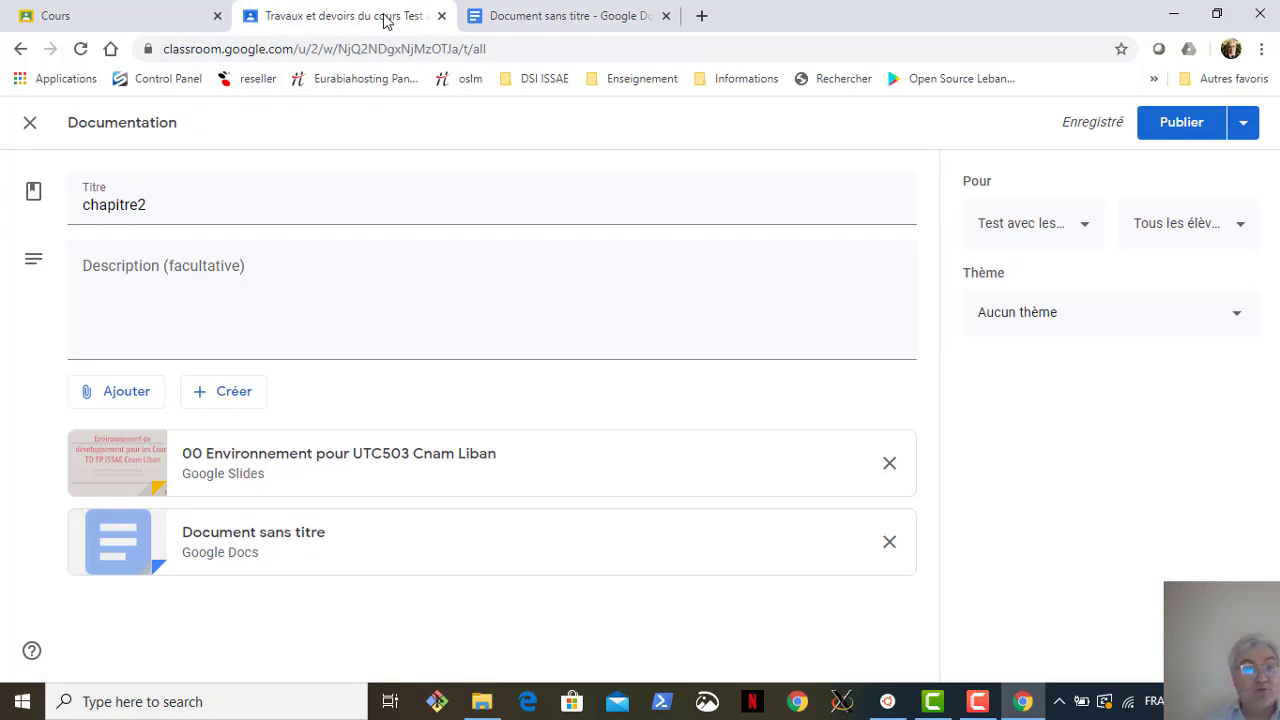
Publish the chapitre2 material and review its attachments in the course's classwork list.
{"action": "left_click", "coordinate": [1192, 140]}
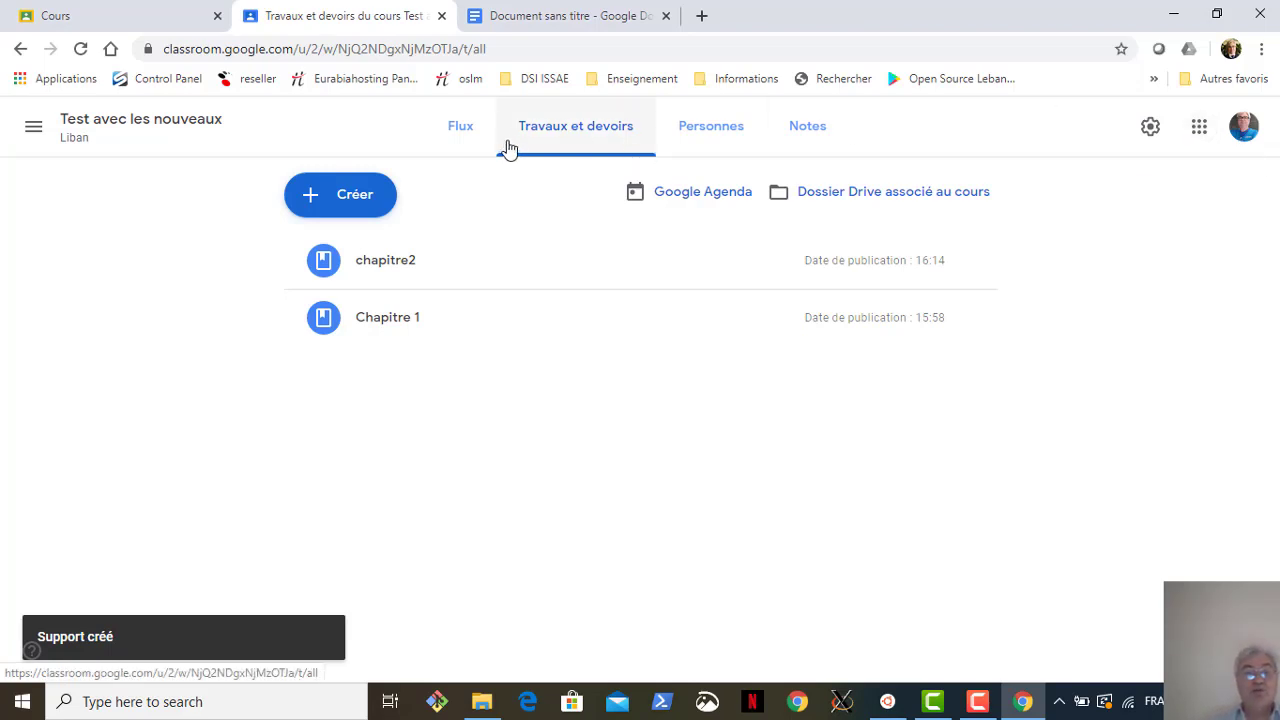
{"action": "left_click", "coordinate": [455, 148]}
{"action": "left_click", "coordinate": [543, 143]}
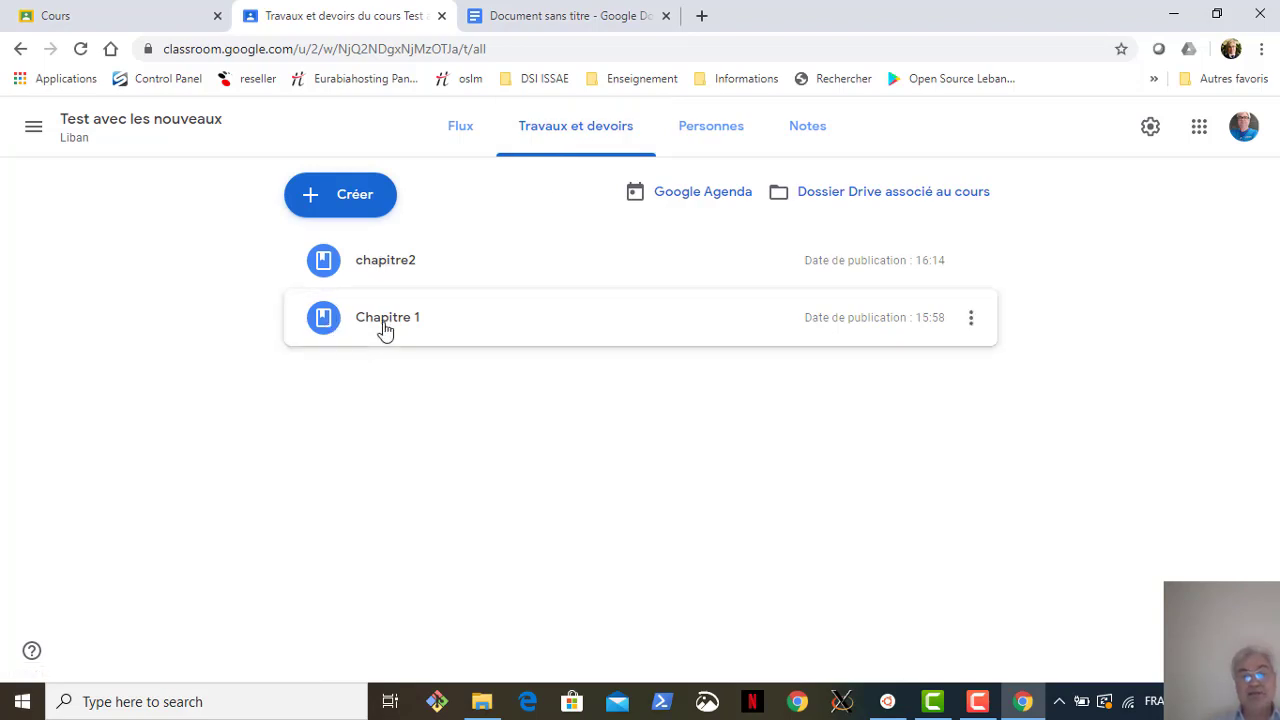
{"action": "left_click", "coordinate": [420, 262]}
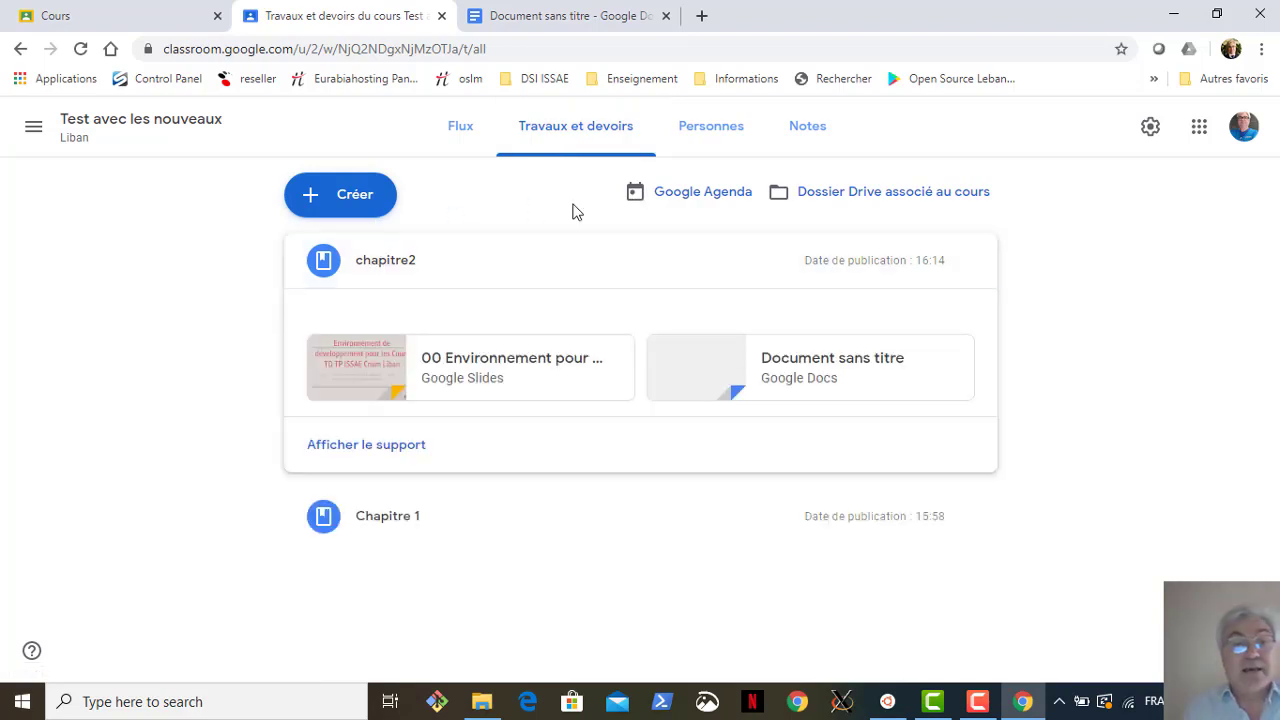
{"action": "left_click", "coordinate": [389, 271]}
Start adding a new theme to the classwork of the course "Test avec les nouveaux".
{"action": "left_click", "coordinate": [338, 200]}
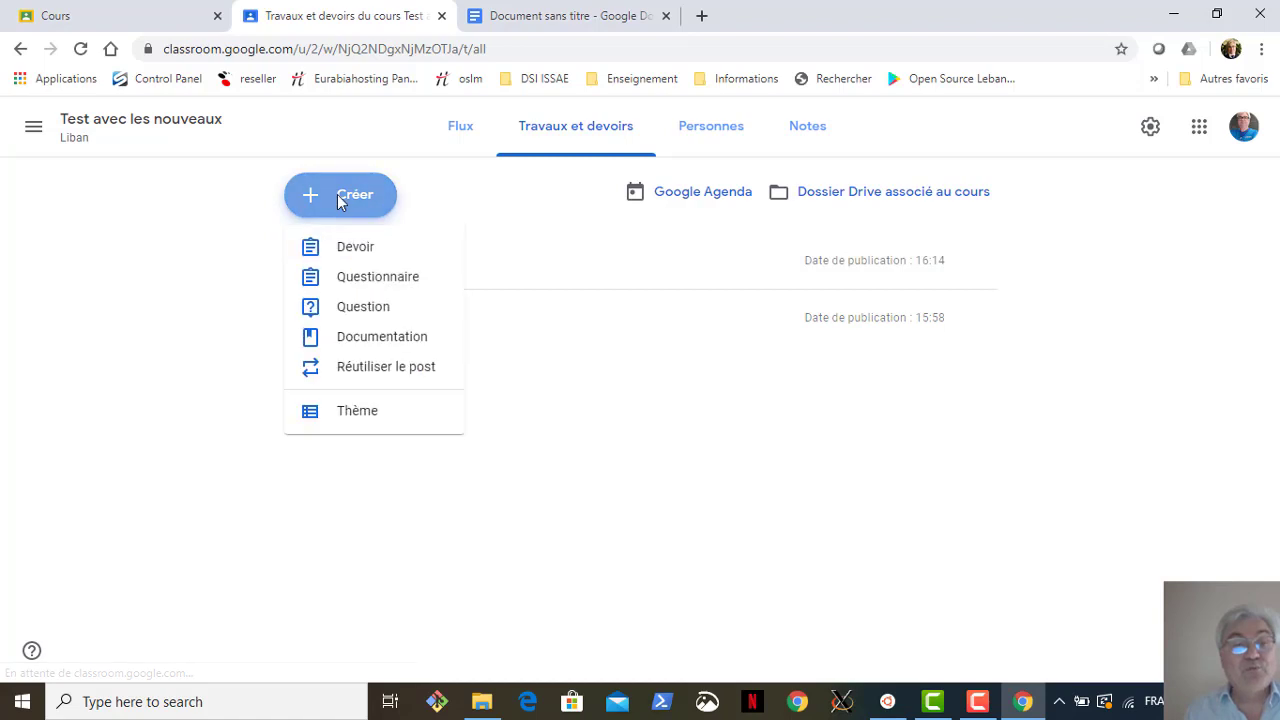
{"action": "left_click", "coordinate": [363, 419]}
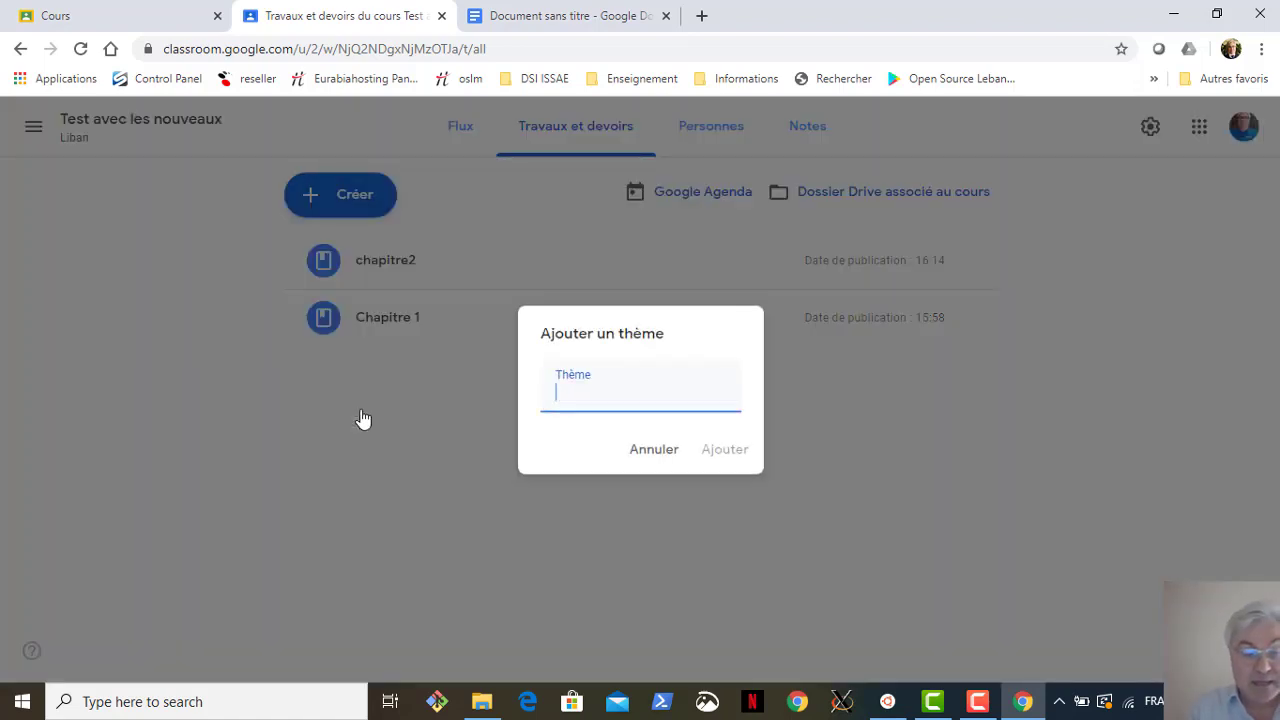
{"action": "type", "text": "Session"}
{"action": "key", "text": "BackSpace"}
{"action": "key", "text": "BackSpace"}
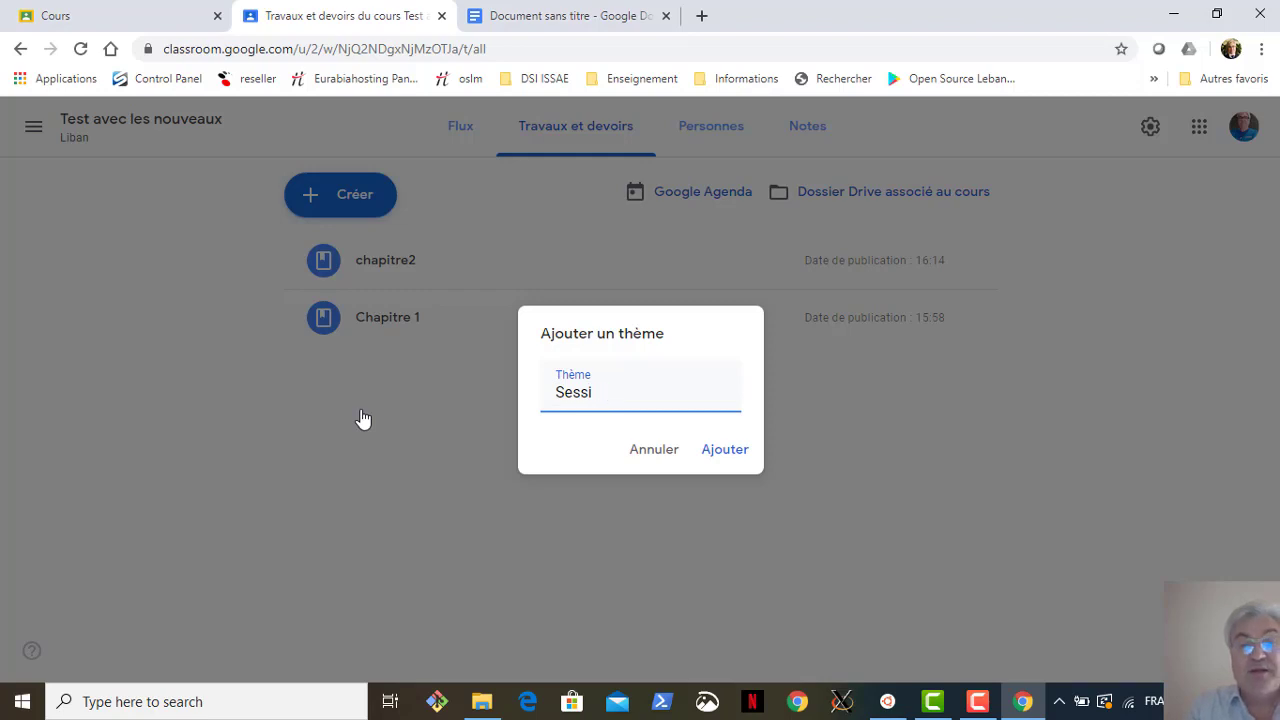
{"action": "key", "text": "BackSpace"}
{"action": "key", "text": "BackSpace"}
{"action": "key", "text": "BackSpace"}
{"action": "key", "text": "BackSpace"}
{"action": "key", "text": "BackSpace"}
Name the new theme "semaine1", add it to the classwork, and move the chapitre2 material into it.
{"action": "type", "text": "semaine"}
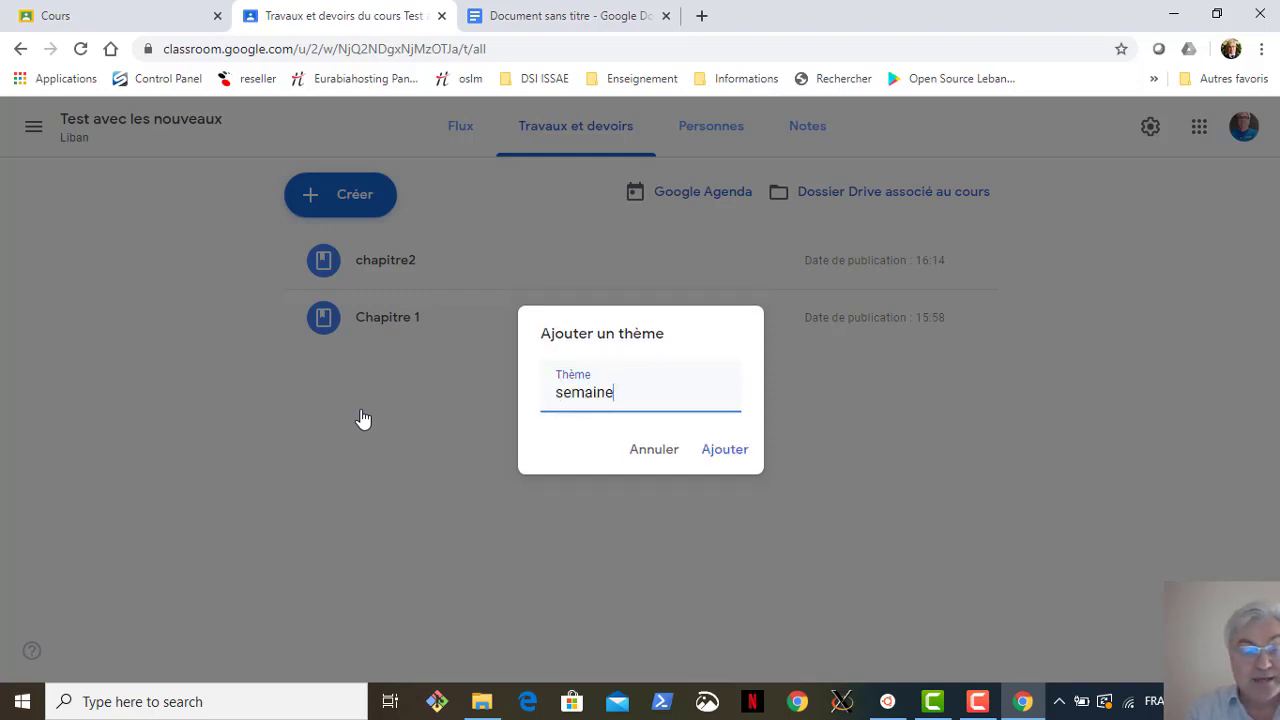
{"action": "type", "text": "1"}
{"action": "left_click", "coordinate": [720, 456]}
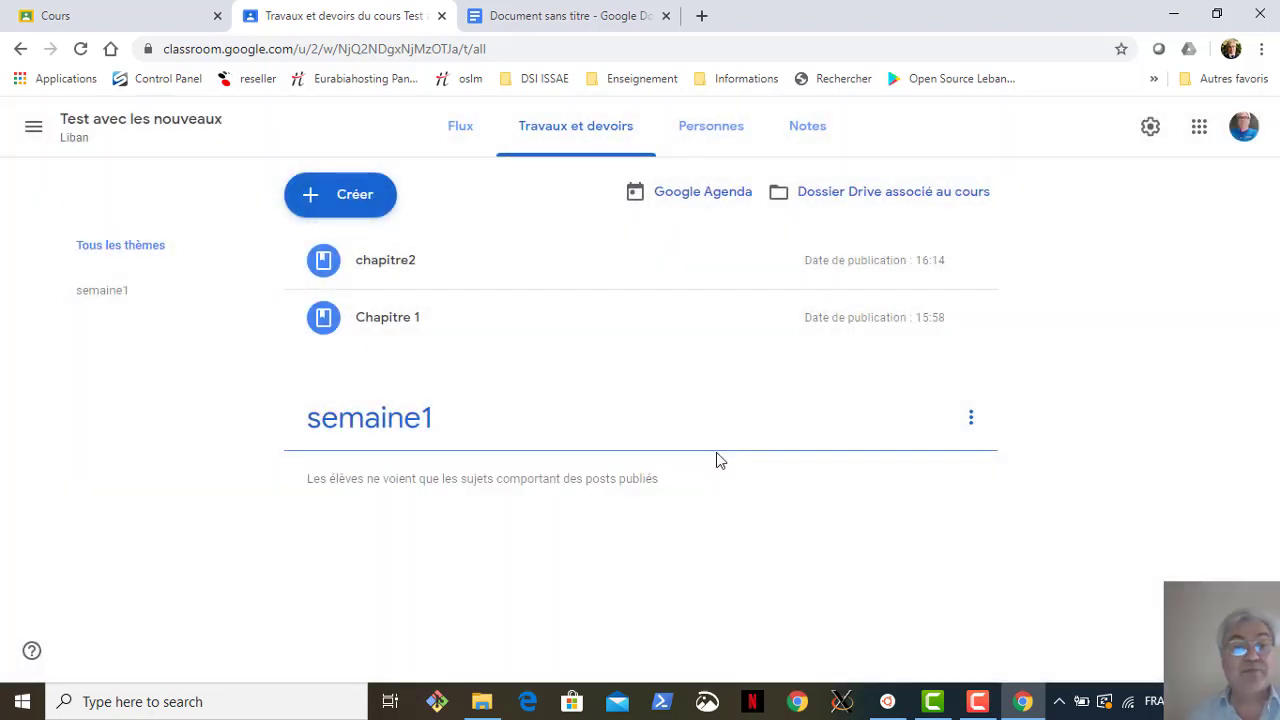
{"action": "left_click_drag", "start_coordinate": [371, 269], "coordinate": [426, 403]}
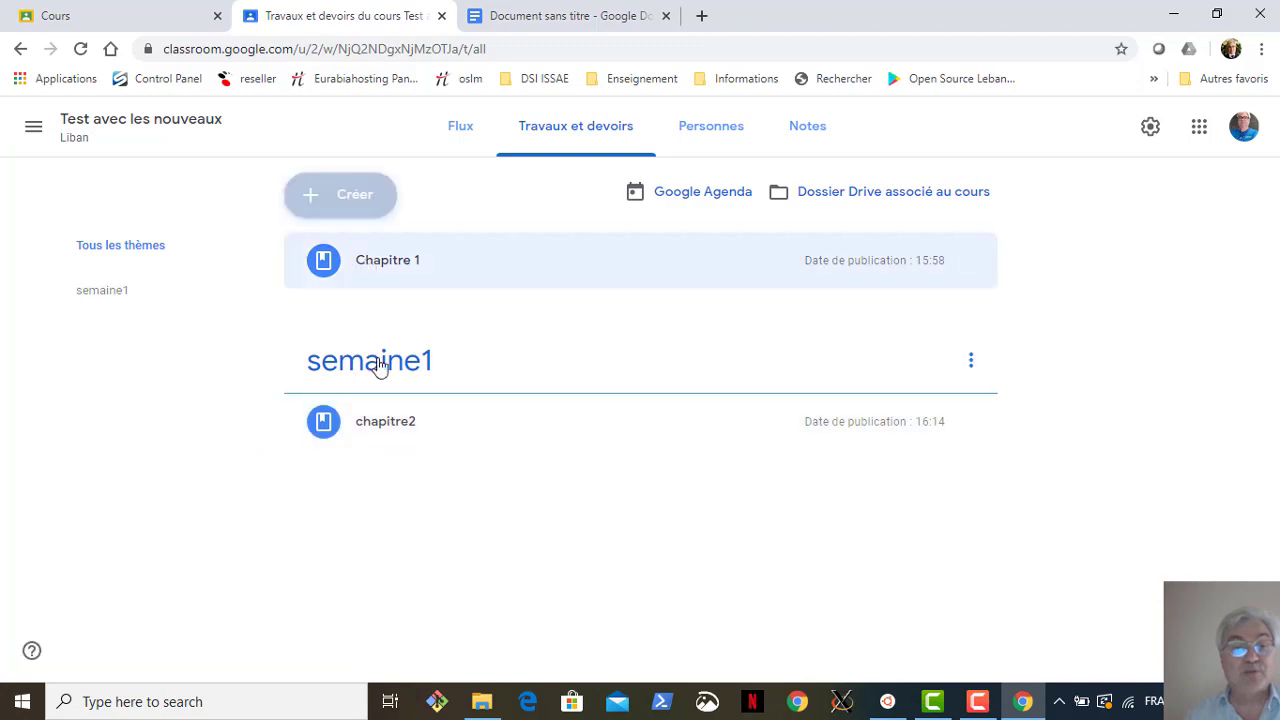